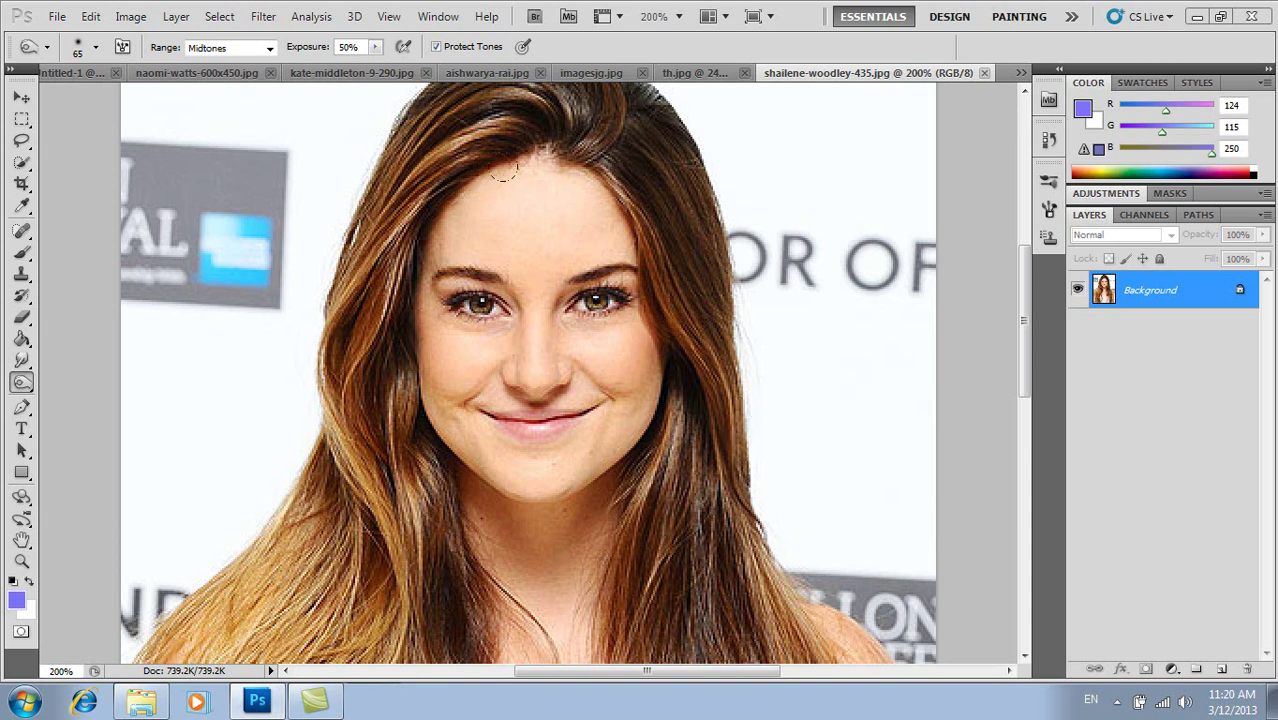
Darken the woman's cheeks, forehead and mouth area using the Burn tool with Midtones range and 50% exposure
left_click_drag(479, 331, 428, 405)
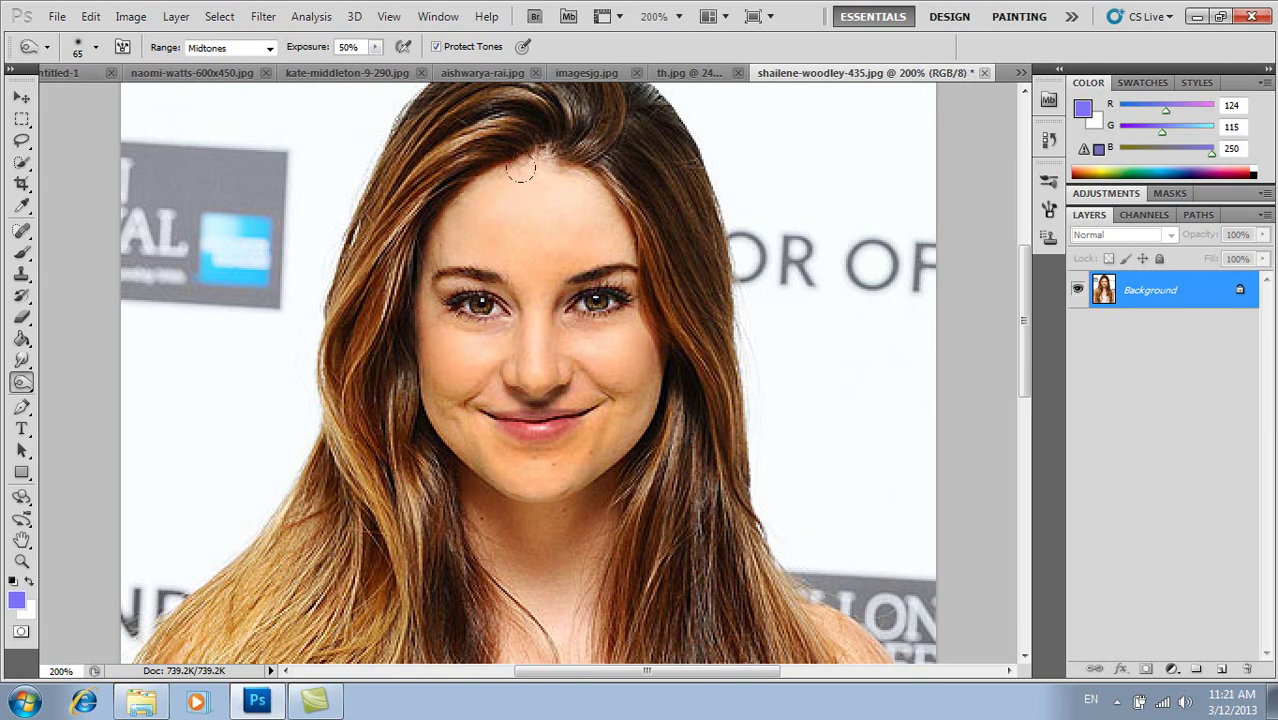
left_click_drag(464, 202, 504, 371)
mouse_move(543, 163)
left_mouse_down()
mouse_move(578, 254)
mouse_move(502, 412)
mouse_move(449, 353)
left_mouse_up()
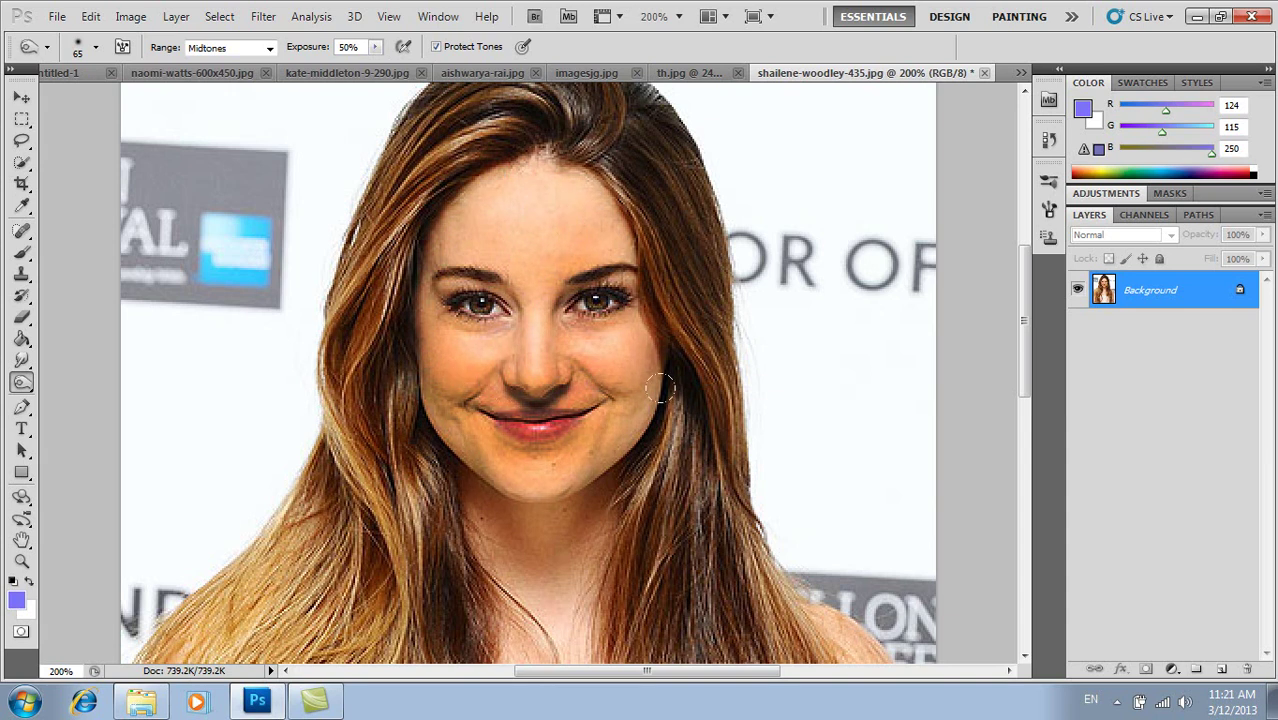
left_click_drag(535, 212, 484, 218)
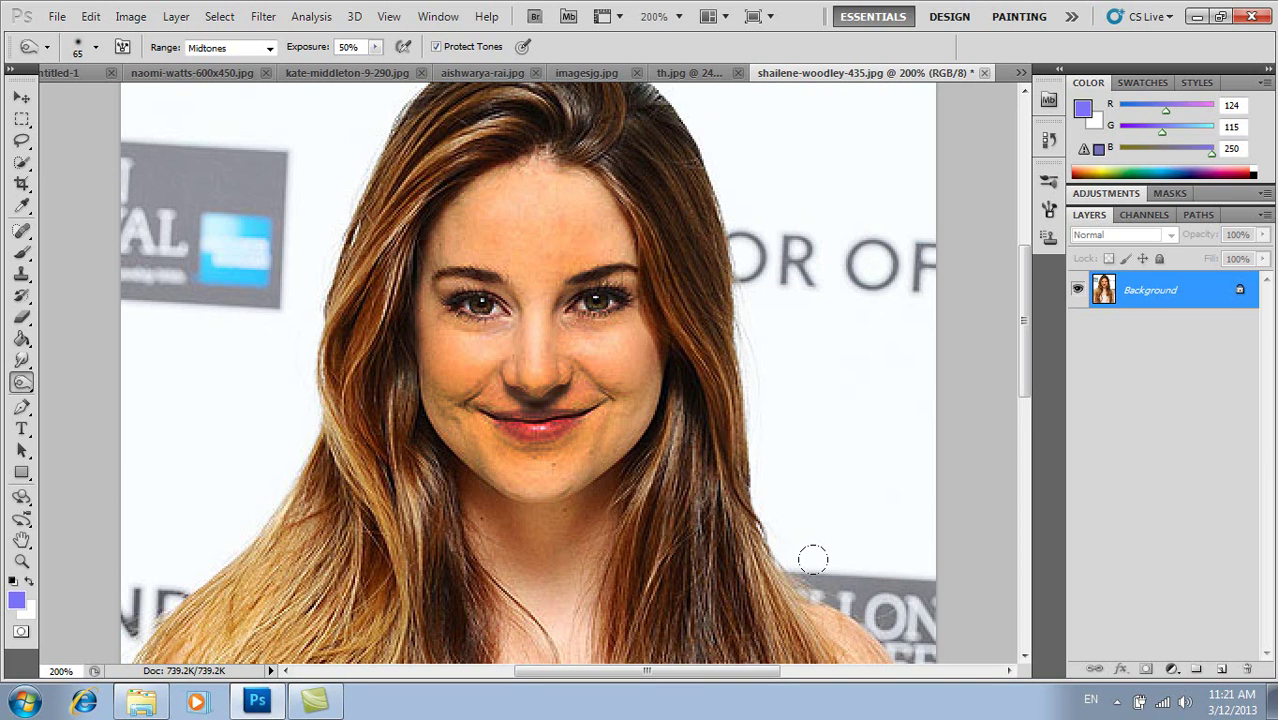
Revert the portrait to its saved state, discarding the burn strokes on the face
left_click(269, 48)
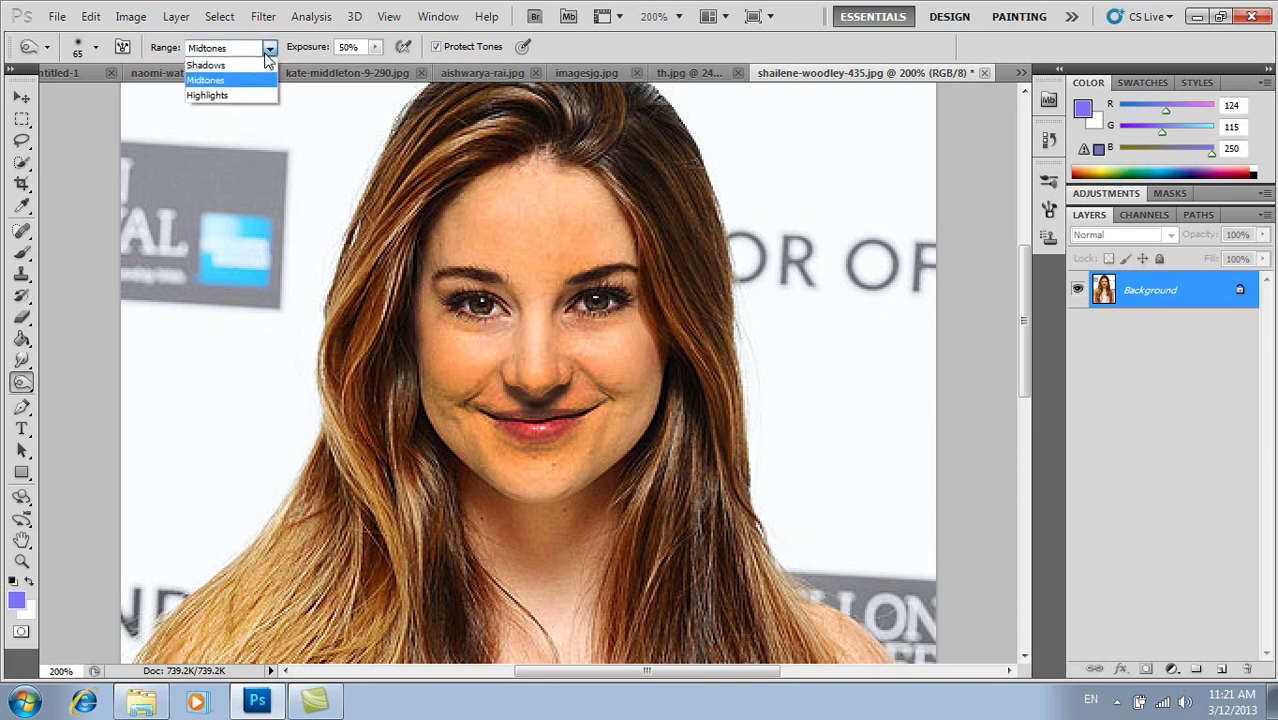
left_click(270, 48)
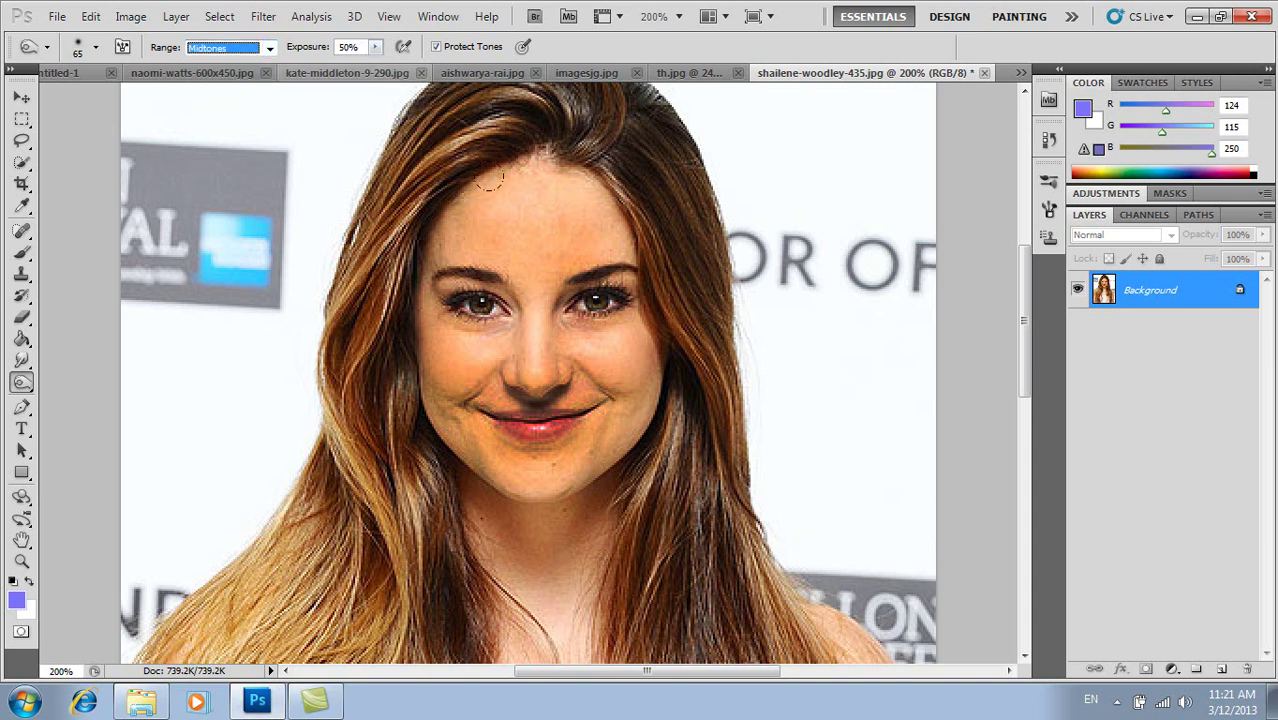
left_click(641, 176)
left_click(610, 218)
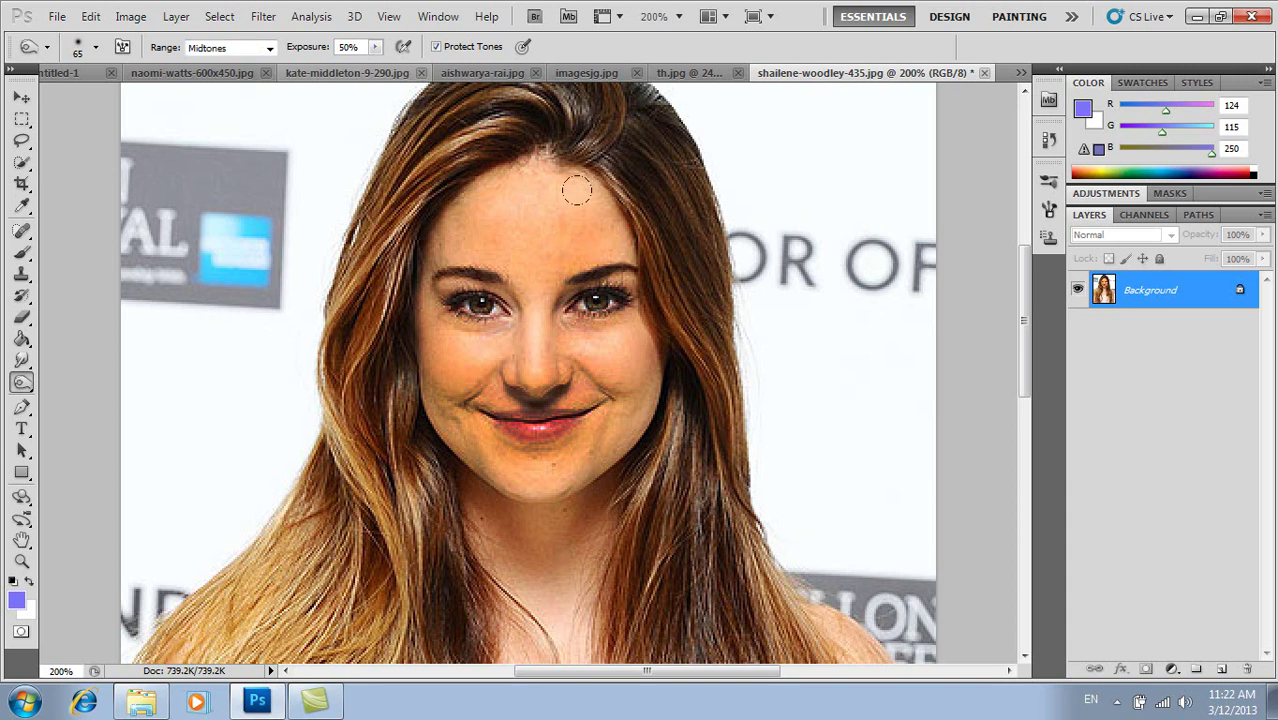
key("F12")
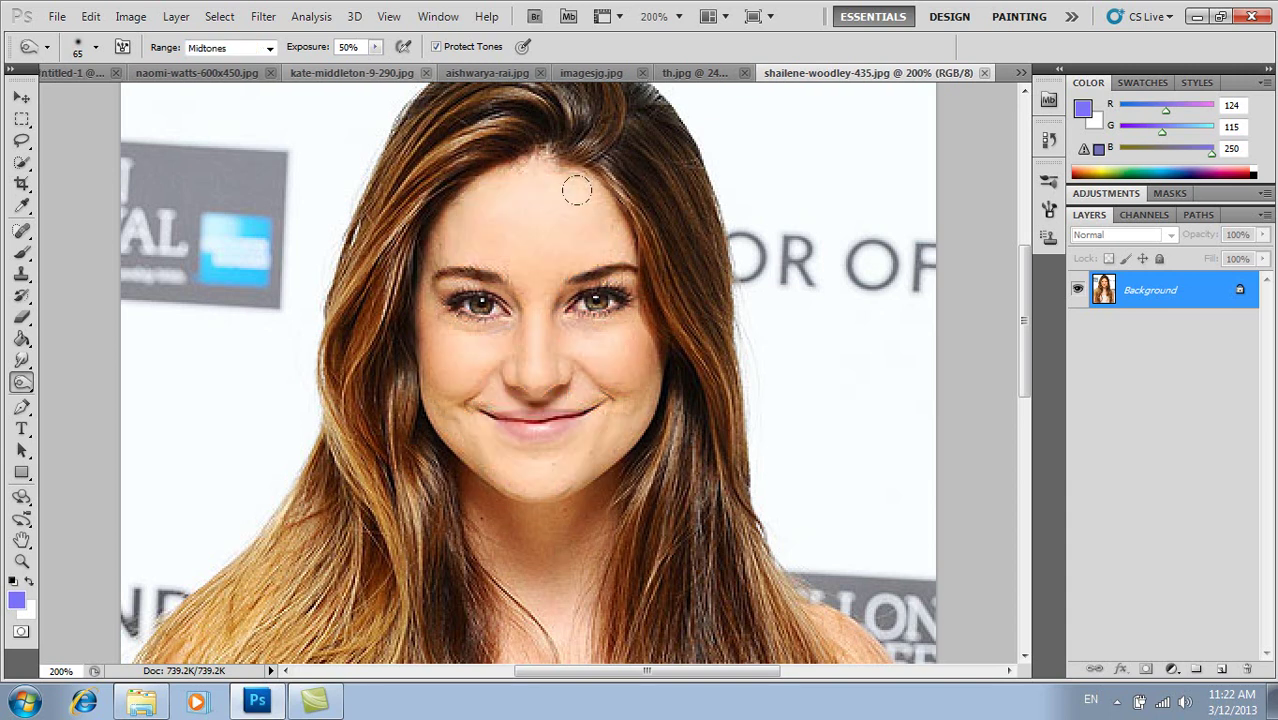
Burn the neck under the chin, and darken the eyebrows, eye contours and nose with a smaller brush
mouse_move(454, 484)
left_mouse_down()
mouse_move(484, 518)
mouse_move(600, 508)
mouse_move(451, 490)
mouse_move(585, 495)
mouse_move(540, 505)
mouse_move(371, 428)
mouse_move(625, 493)
left_mouse_up()
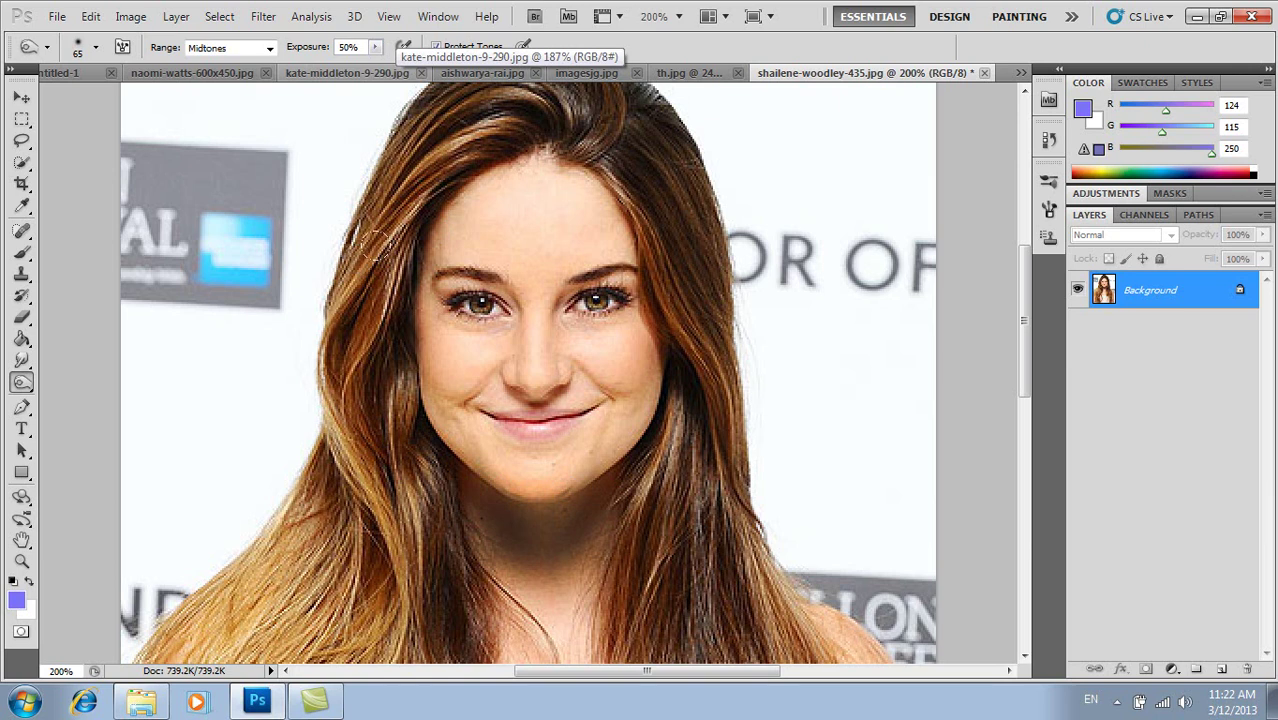
scroll(439, 262, "up", 4)
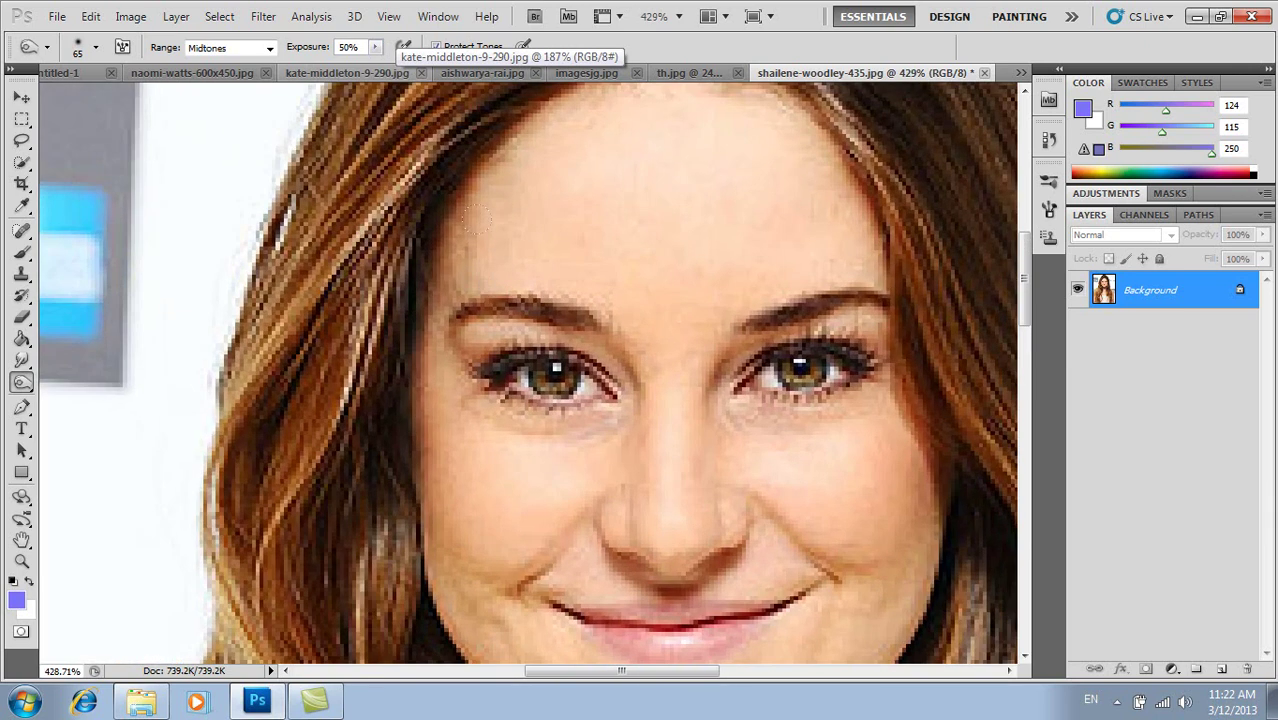
key("bracketleft")
key("bracketleft")
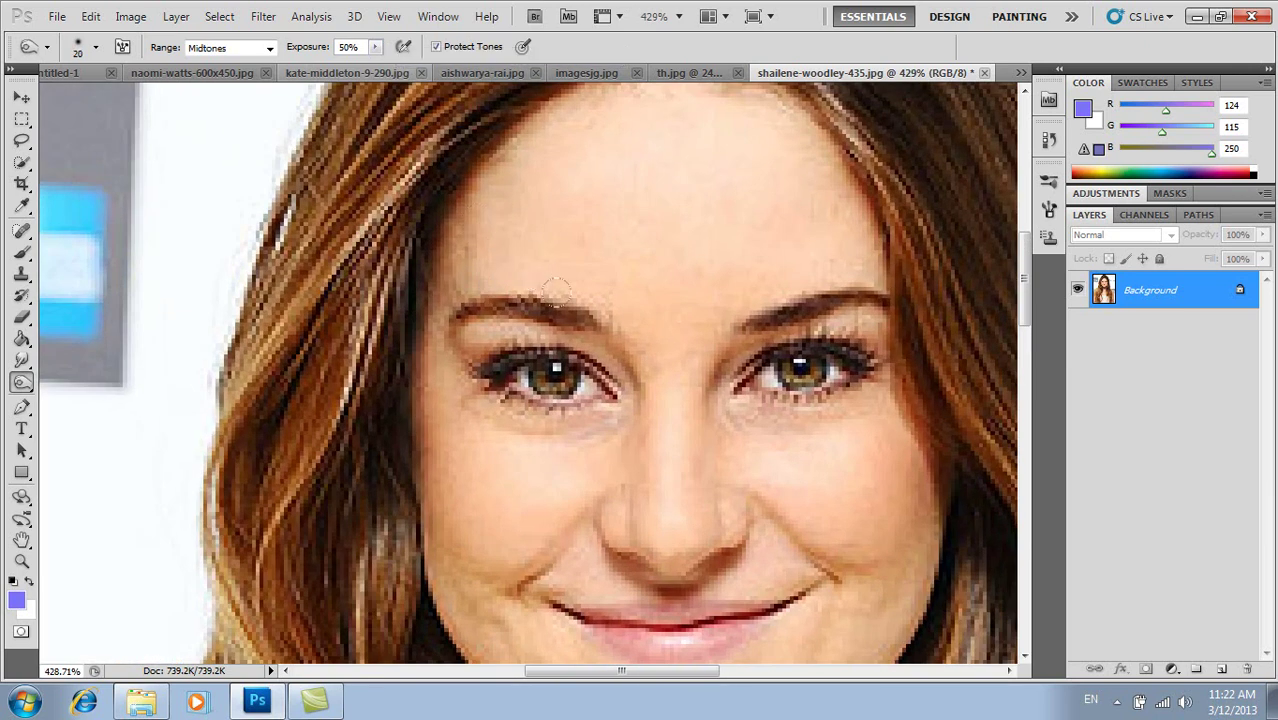
mouse_move(587, 318)
left_mouse_down()
mouse_move(496, 298)
mouse_move(463, 317)
mouse_move(602, 322)
mouse_move(496, 301)
mouse_move(466, 313)
mouse_move(602, 316)
left_mouse_up()
mouse_move(750, 321)
left_mouse_down()
mouse_move(871, 296)
mouse_move(896, 308)
mouse_move(743, 313)
mouse_move(787, 310)
mouse_move(733, 382)
mouse_move(804, 348)
mouse_move(887, 371)
left_mouse_up()
mouse_move(612, 380)
left_mouse_down()
mouse_move(605, 398)
mouse_move(565, 408)
mouse_move(496, 397)
mouse_move(605, 420)
mouse_move(515, 421)
mouse_move(807, 422)
mouse_move(761, 411)
mouse_move(842, 391)
mouse_move(754, 376)
left_mouse_up()
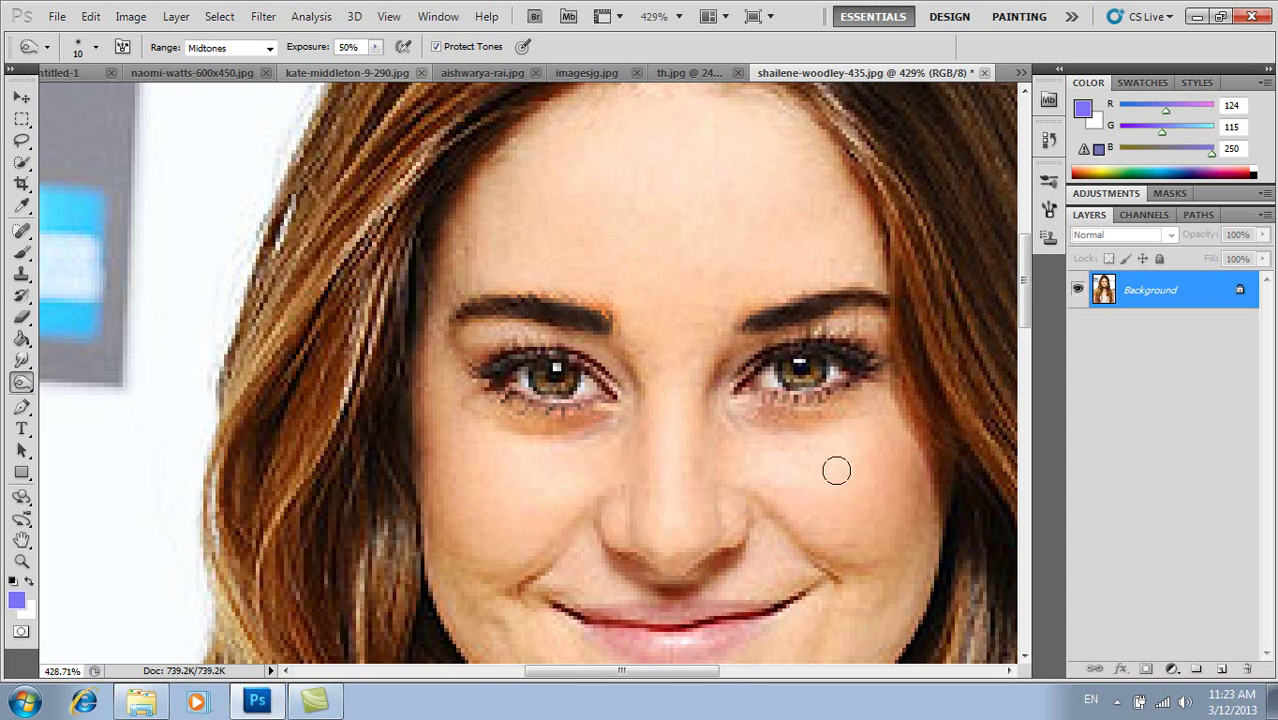
scroll(836, 465, "down", 2)
mouse_move(650, 562)
left_mouse_down()
mouse_move(639, 556)
mouse_move(685, 557)
mouse_move(630, 554)
mouse_move(690, 554)
left_mouse_up()
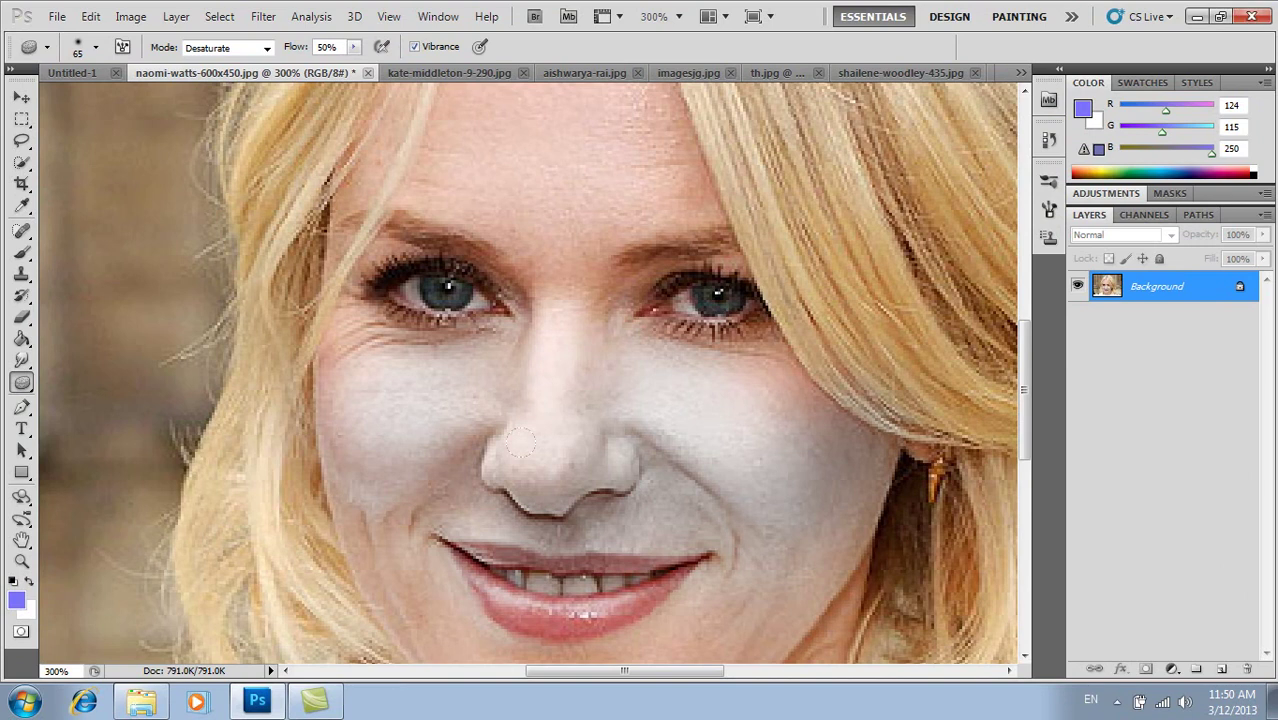
Revert the blonde woman's portrait and desaturate her face using the Sponge tool with 50% flow
key("F12")
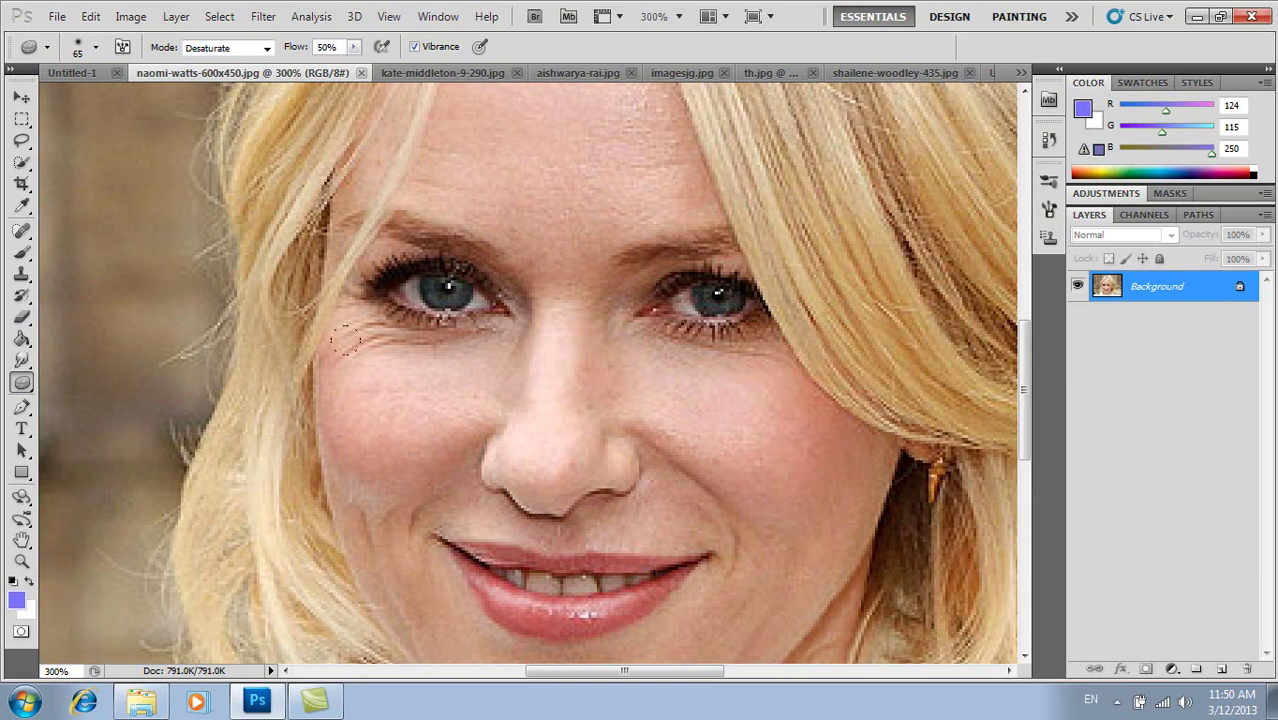
mouse_move(344, 341)
left_mouse_down()
mouse_move(340, 352)
mouse_move(323, 321)
mouse_move(342, 313)
left_mouse_up()
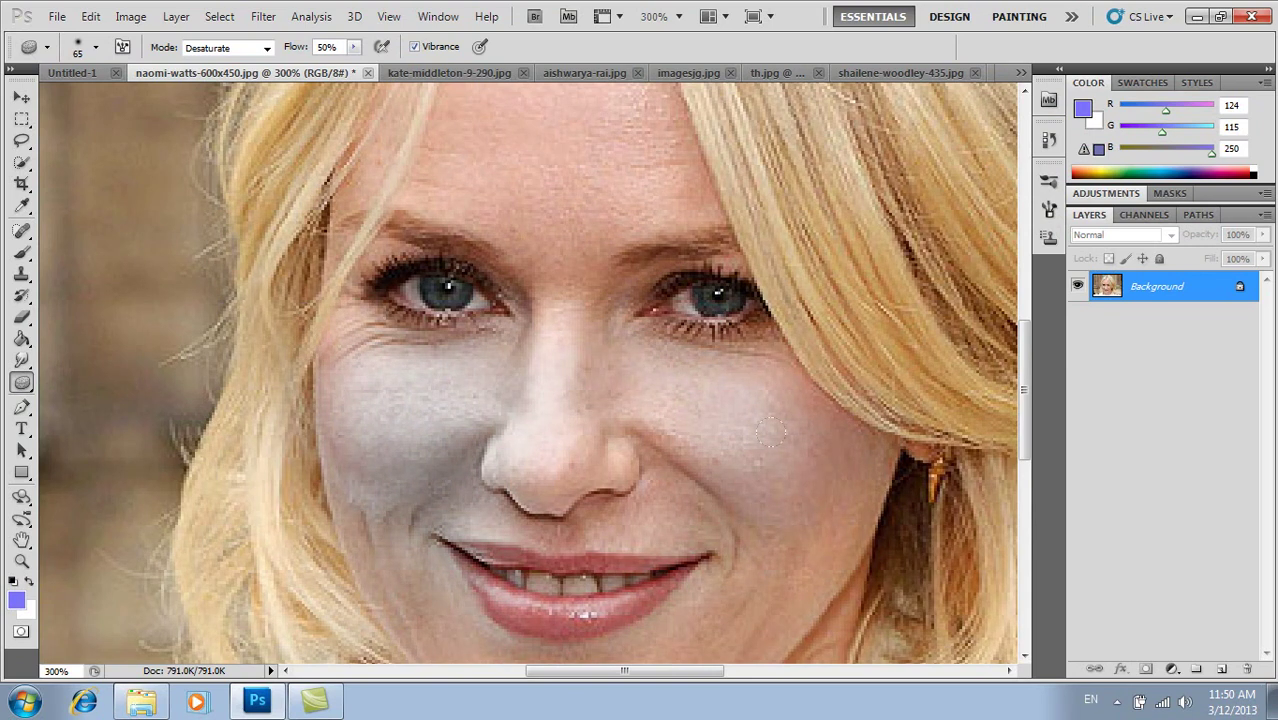
left_click_drag(594, 437, 705, 541)
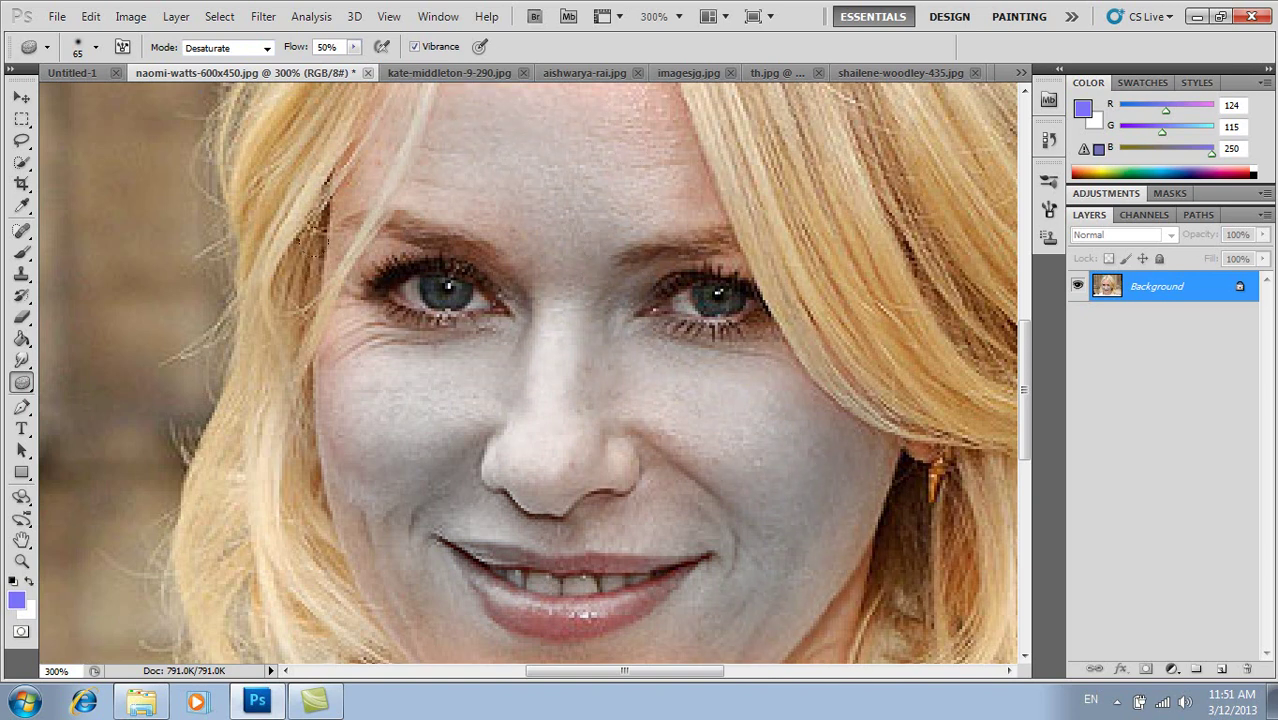
Set the Sponge tool to Saturate and bring strong colour back into the cheek left of the nose
left_click(267, 48)
left_click(226, 81)
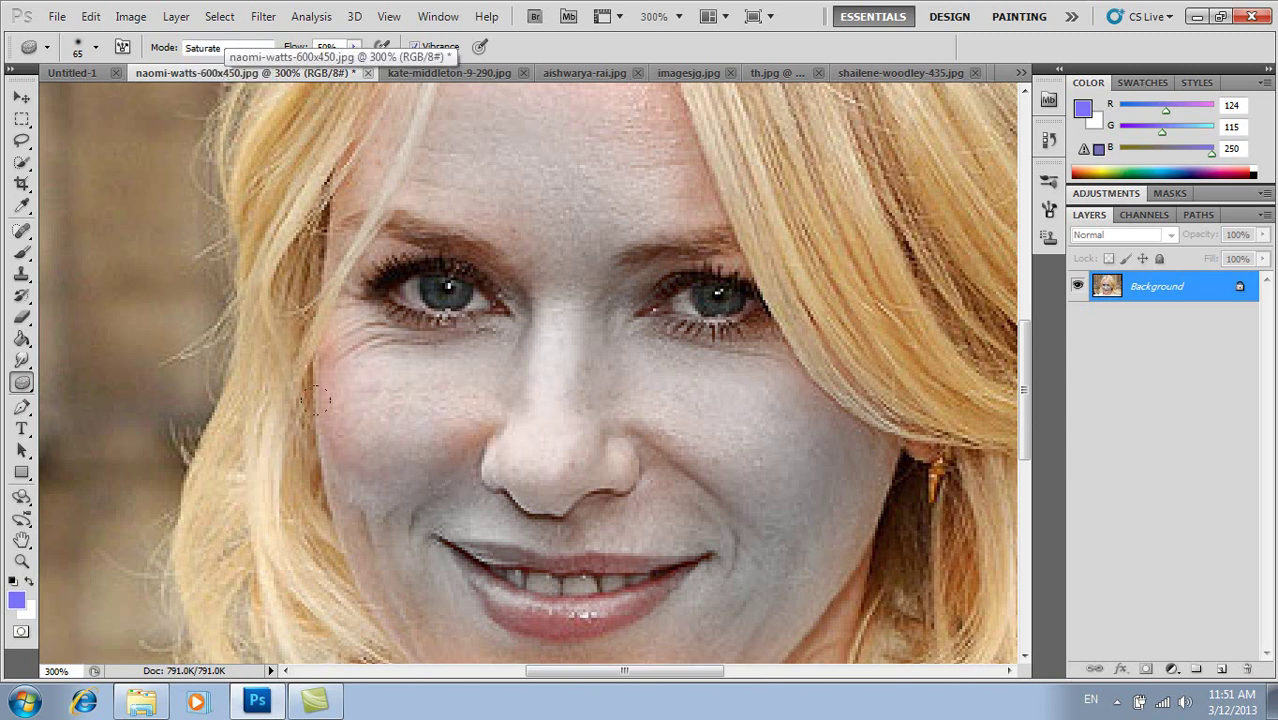
left_click_drag(381, 370, 450, 405)
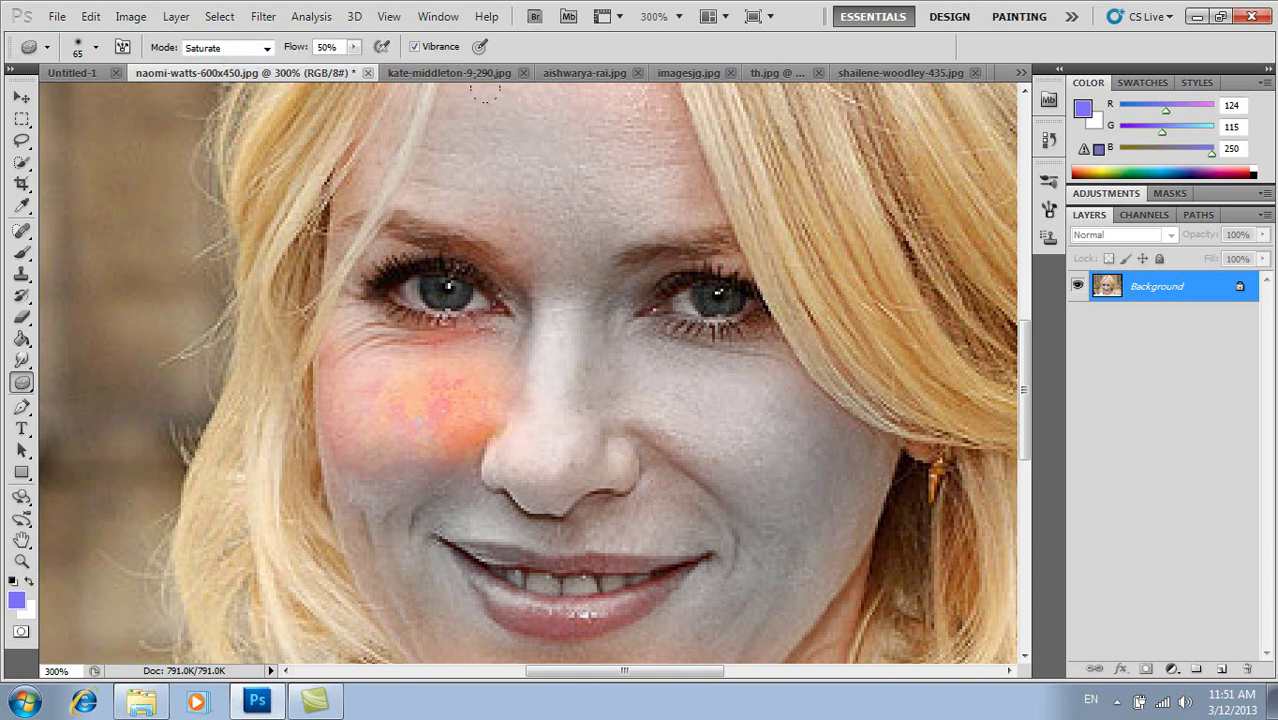
left_click(354, 48)
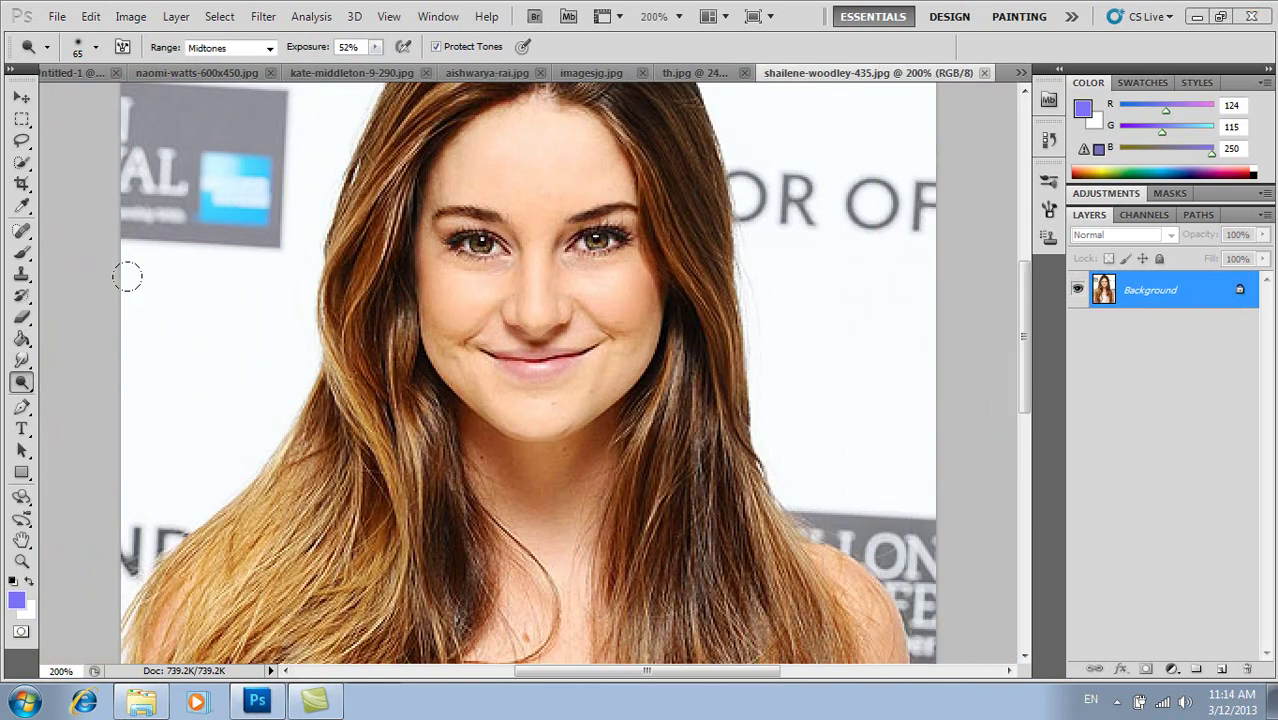
Lighten the neck below the chin using the Dodge tool with Midtones range and 52% exposure
left_click(19, 391)
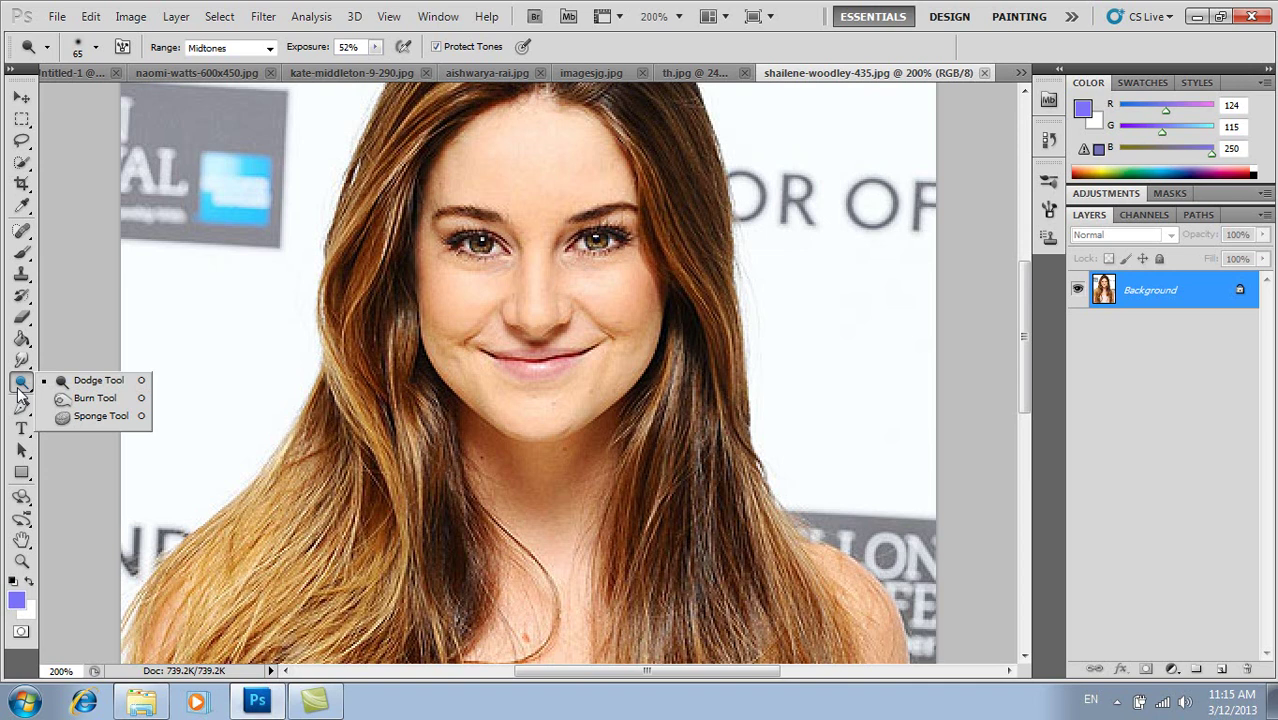
left_click(88, 381)
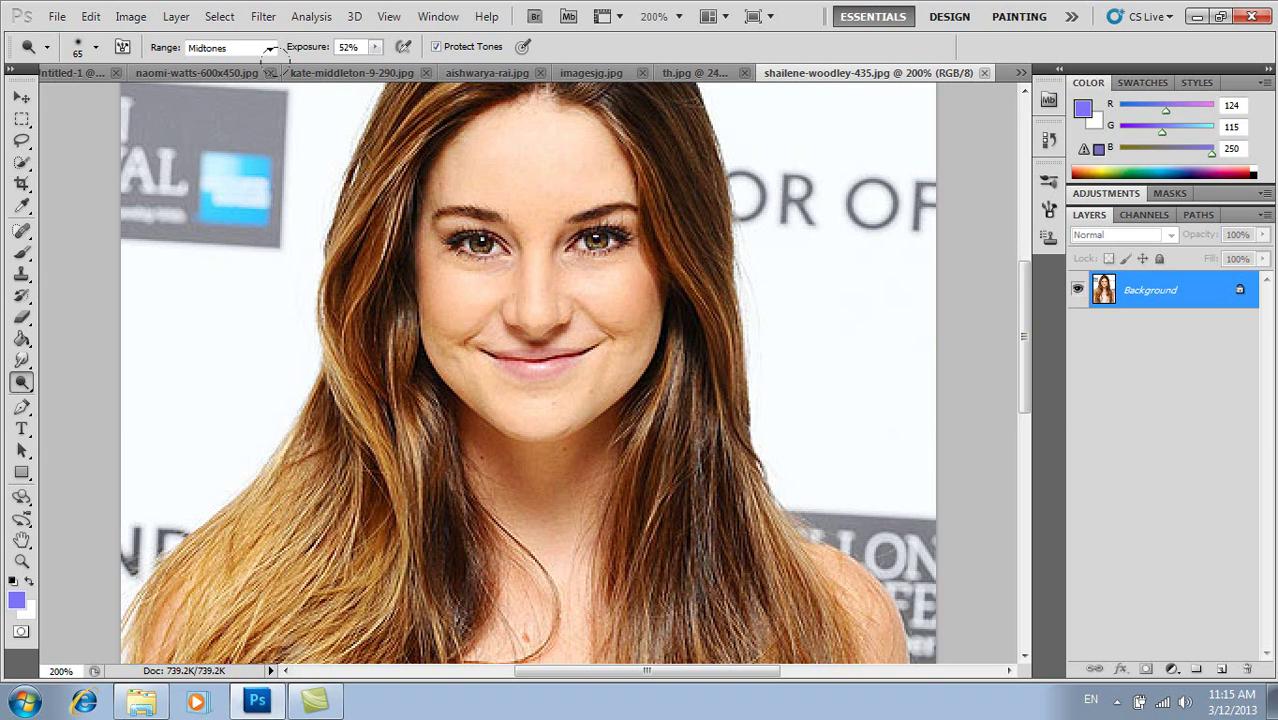
left_click(270, 49)
left_click(270, 49)
left_click(270, 49)
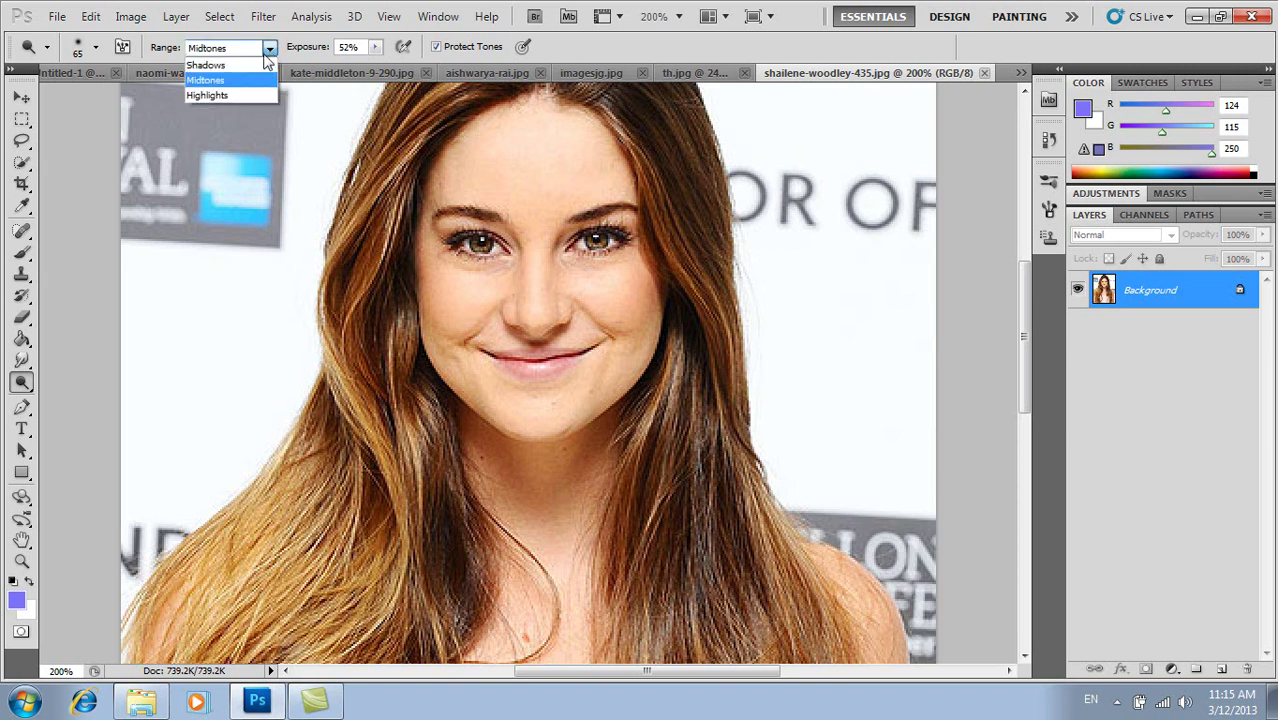
left_click(235, 79)
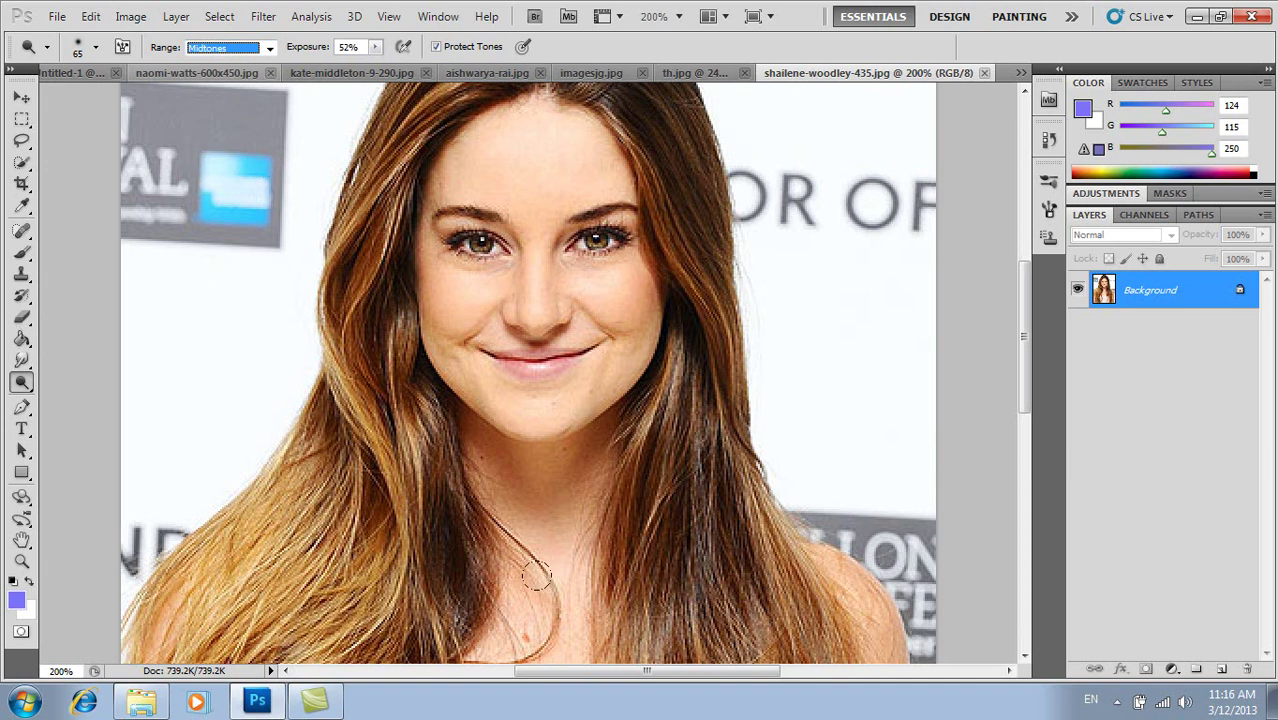
mouse_move(1023, 385)
left_mouse_down()
mouse_move(1023, 447)
mouse_move(1023, 417)
left_mouse_up()
mouse_move(505, 240)
left_mouse_down()
mouse_move(599, 295)
mouse_move(548, 258)
mouse_move(502, 276)
mouse_move(466, 261)
mouse_move(491, 277)
mouse_move(473, 282)
mouse_move(548, 283)
mouse_move(500, 336)
mouse_move(472, 258)
mouse_move(617, 289)
left_mouse_up()
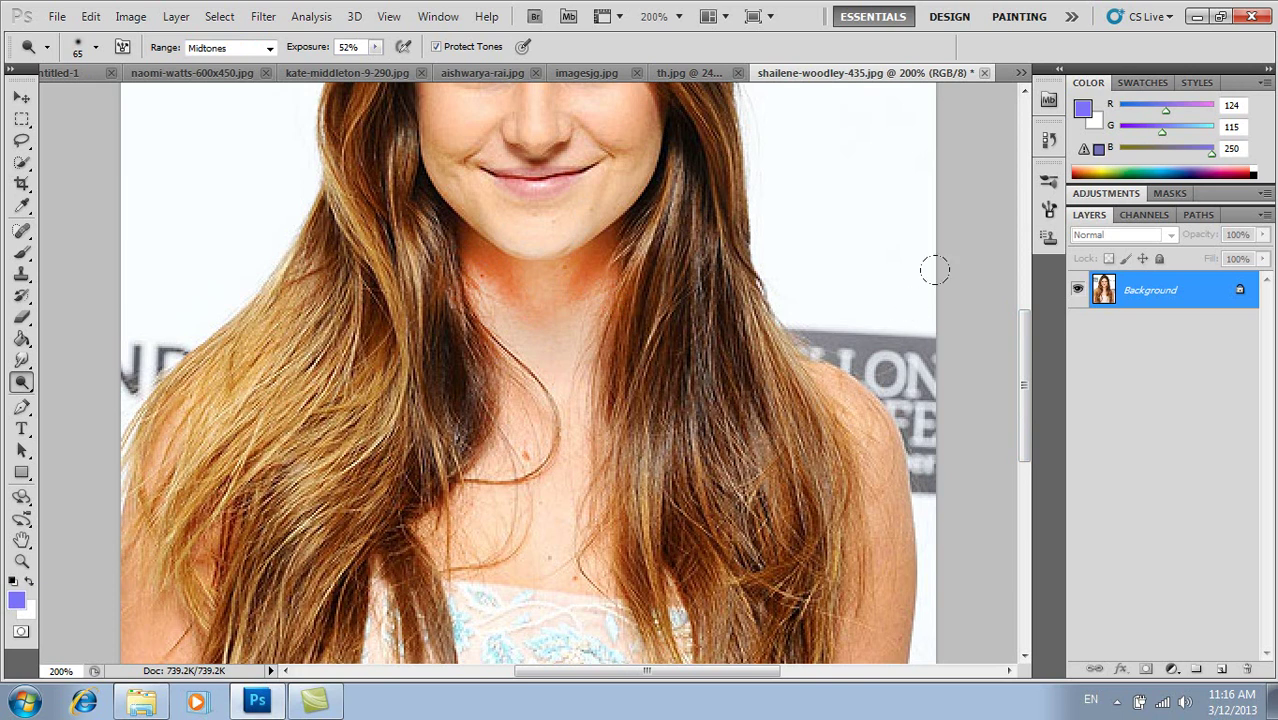
Lighten the dark hair around the crown and sides of the head using the Dodge tool with Shadows range
mouse_move(1021, 334)
left_mouse_down()
mouse_move(1031, 390)
mouse_move(1031, 241)
left_mouse_up()
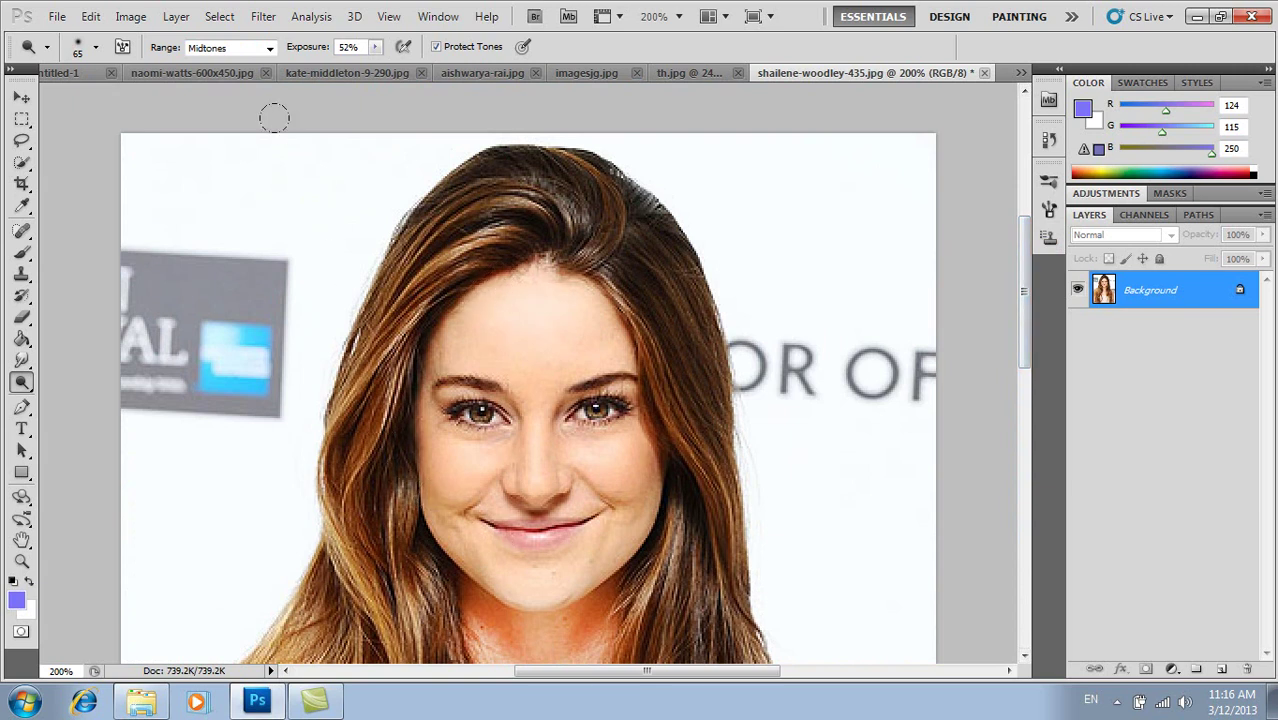
left_click(270, 48)
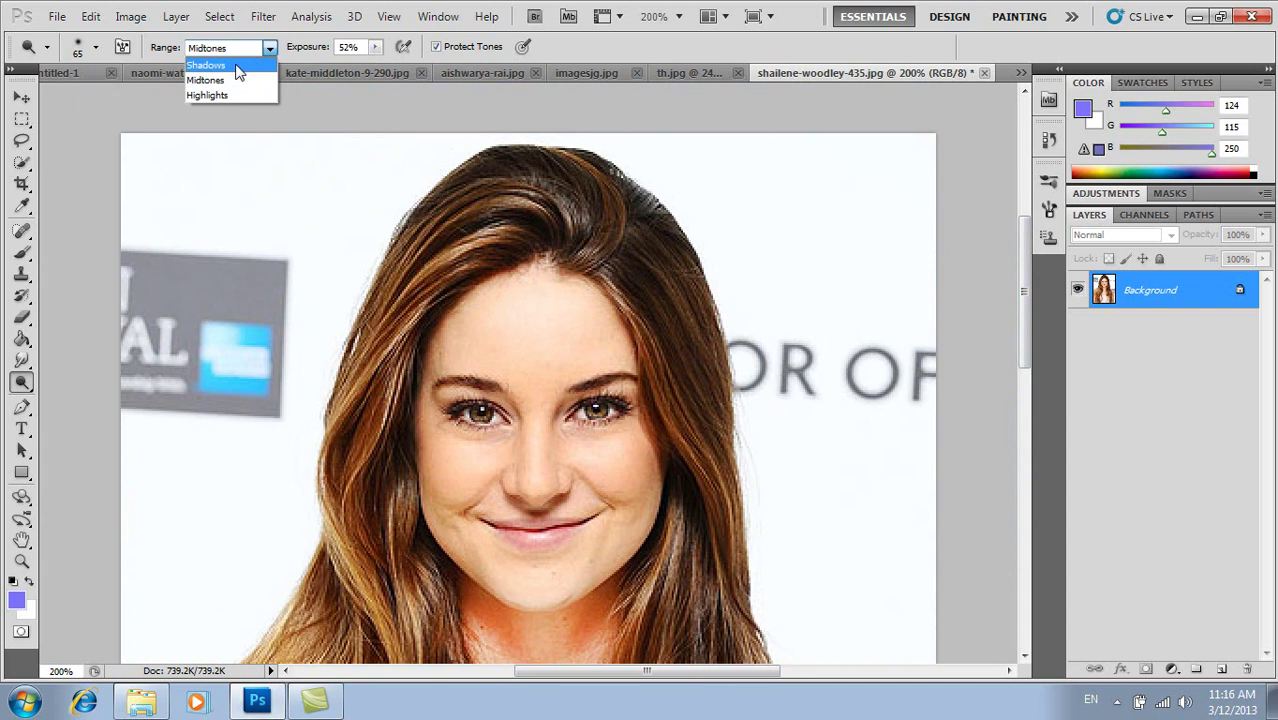
left_click(234, 64)
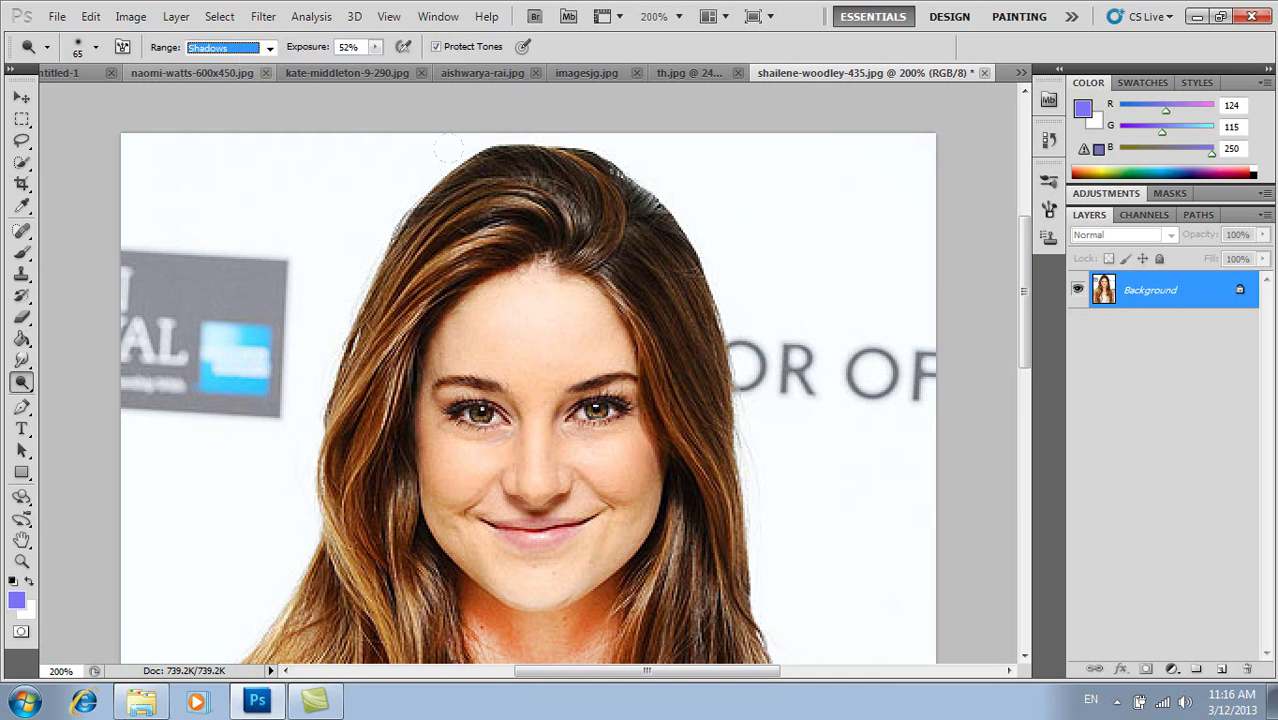
left_click(440, 206)
left_click_drag(456, 185, 382, 275)
mouse_move(460, 230)
left_mouse_down()
mouse_move(468, 165)
mouse_move(605, 225)
mouse_move(662, 268)
mouse_move(632, 212)
mouse_move(700, 410)
mouse_move(614, 231)
mouse_move(666, 340)
mouse_move(656, 272)
mouse_move(668, 325)
mouse_move(672, 283)
left_mouse_up()
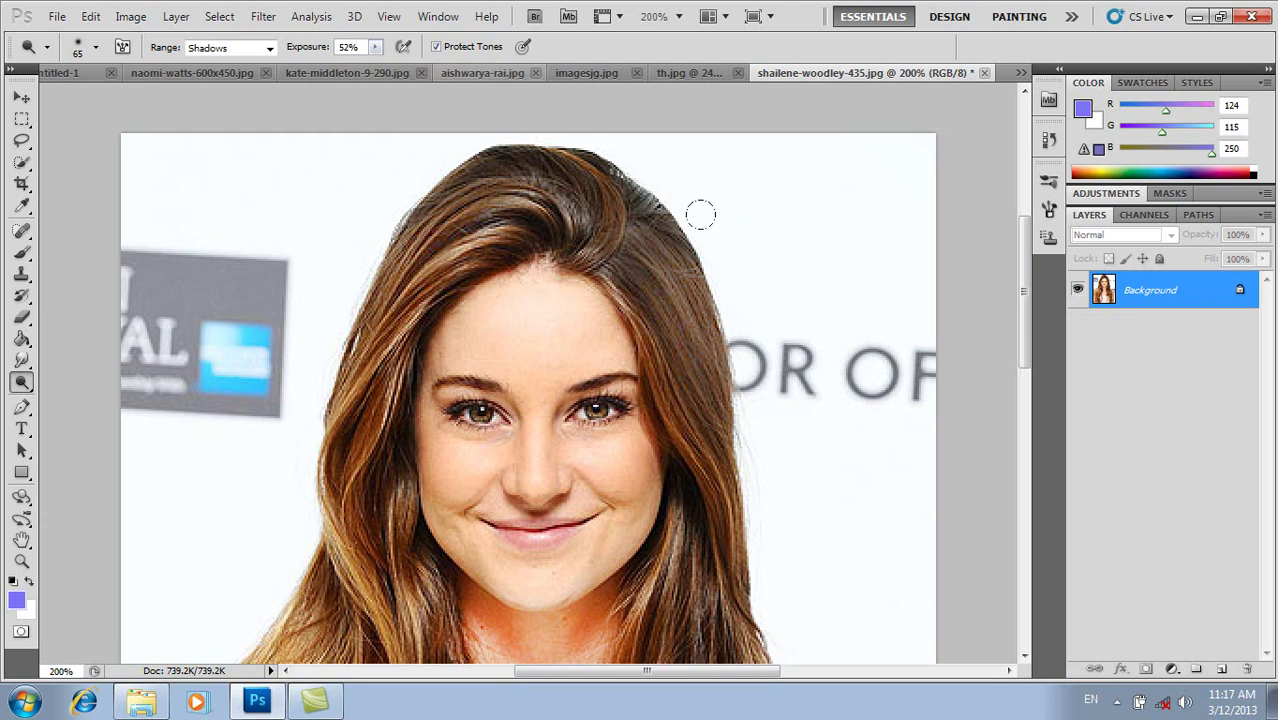
left_click_drag(673, 292, 622, 222)
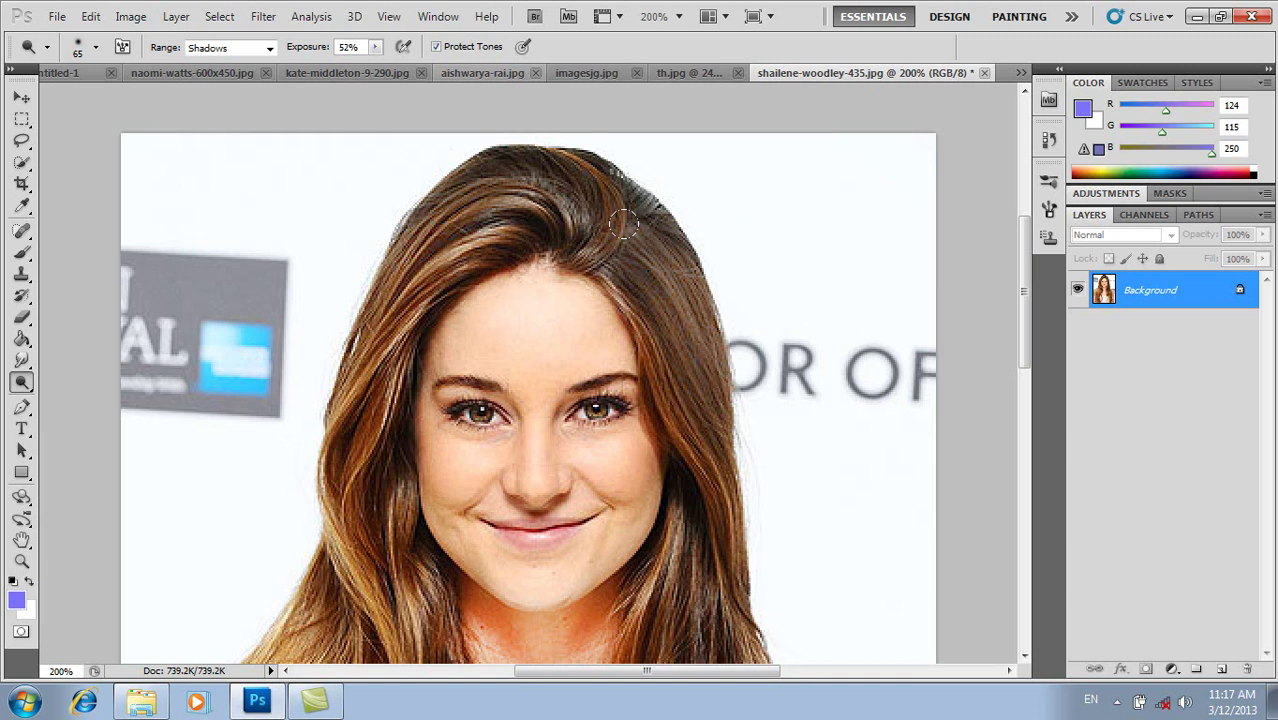
Lighten the hair beside the forehead with airbrush build-up enabled, and revert the photo to its saved state
left_click(404, 48)
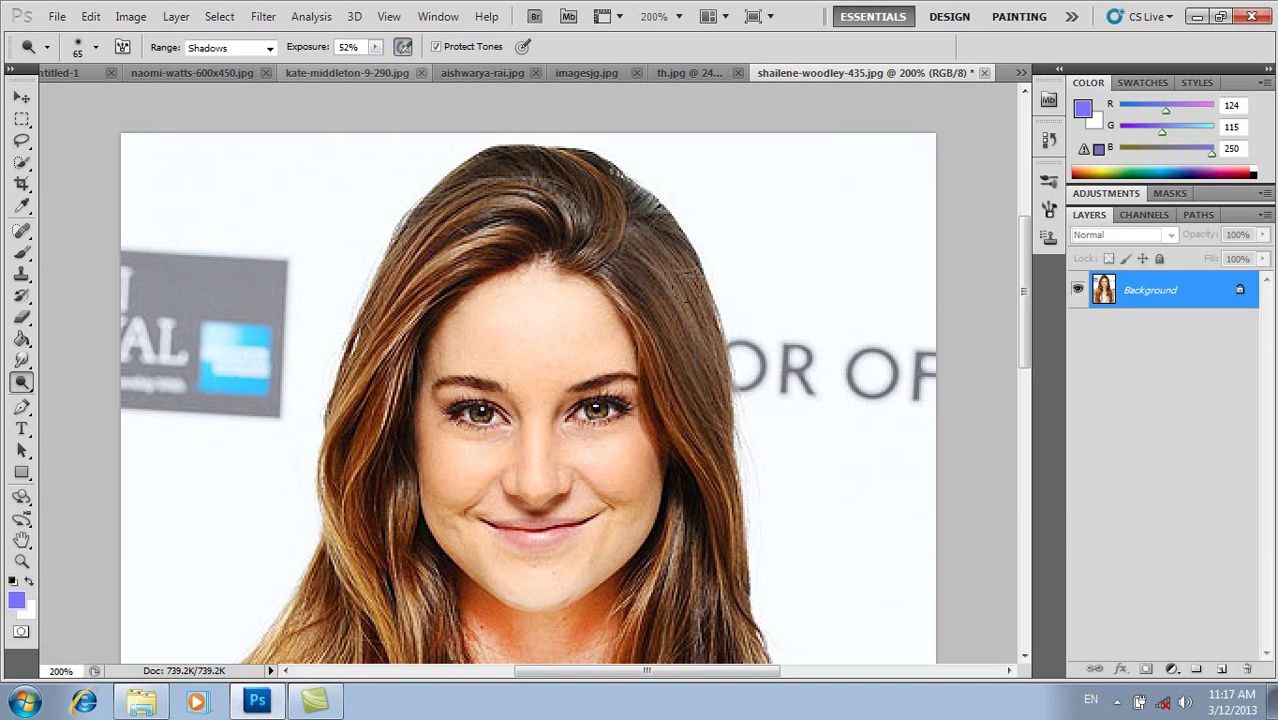
left_click(636, 260)
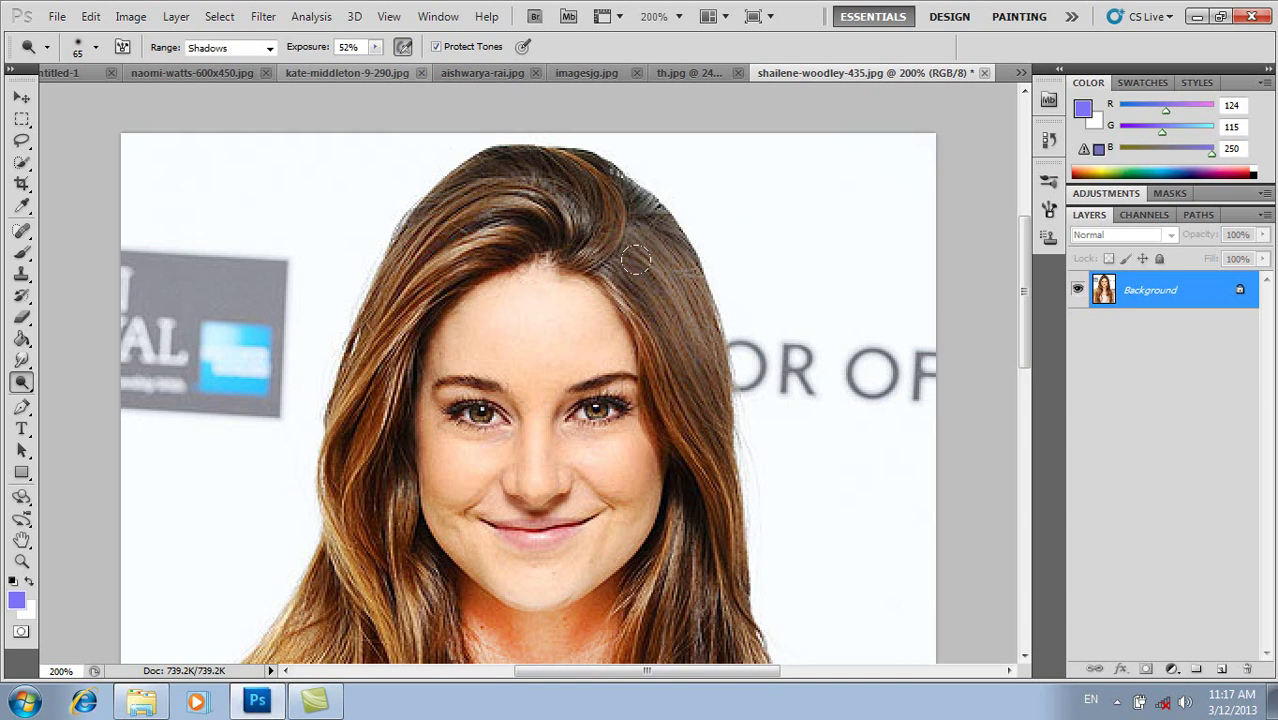
left_click_drag(636, 260, 646, 279)
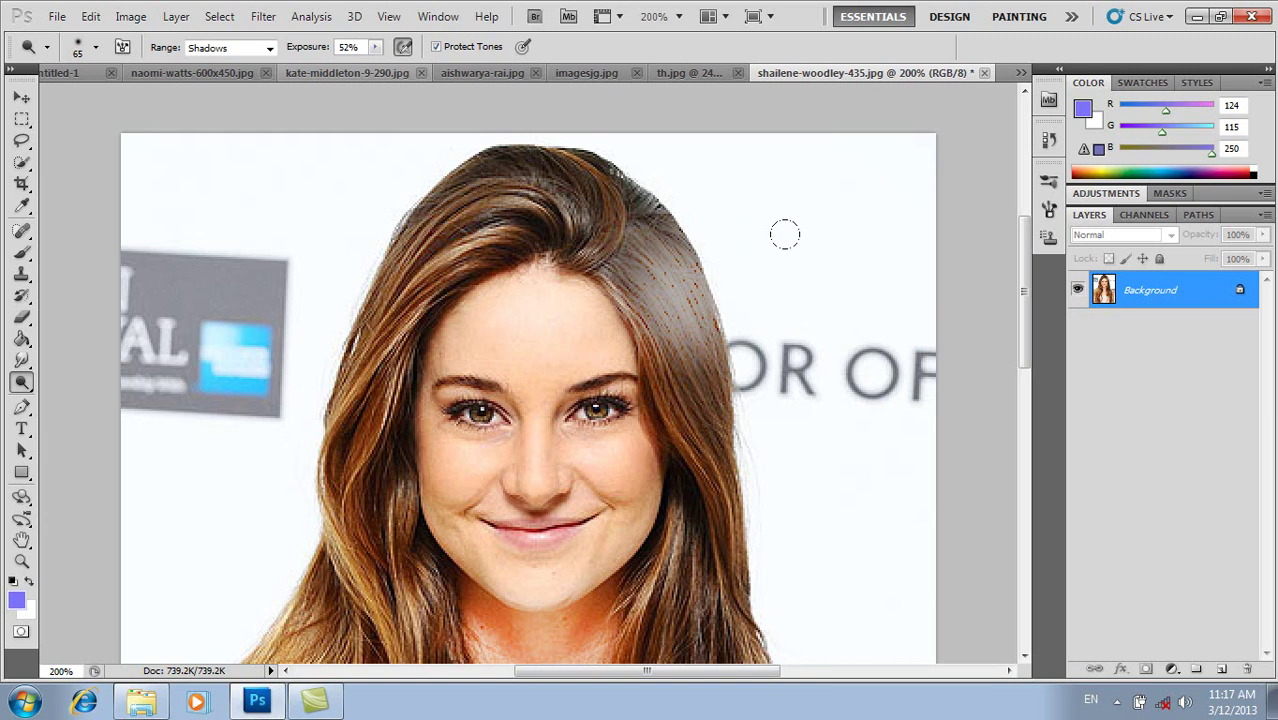
key("ctrl+s")
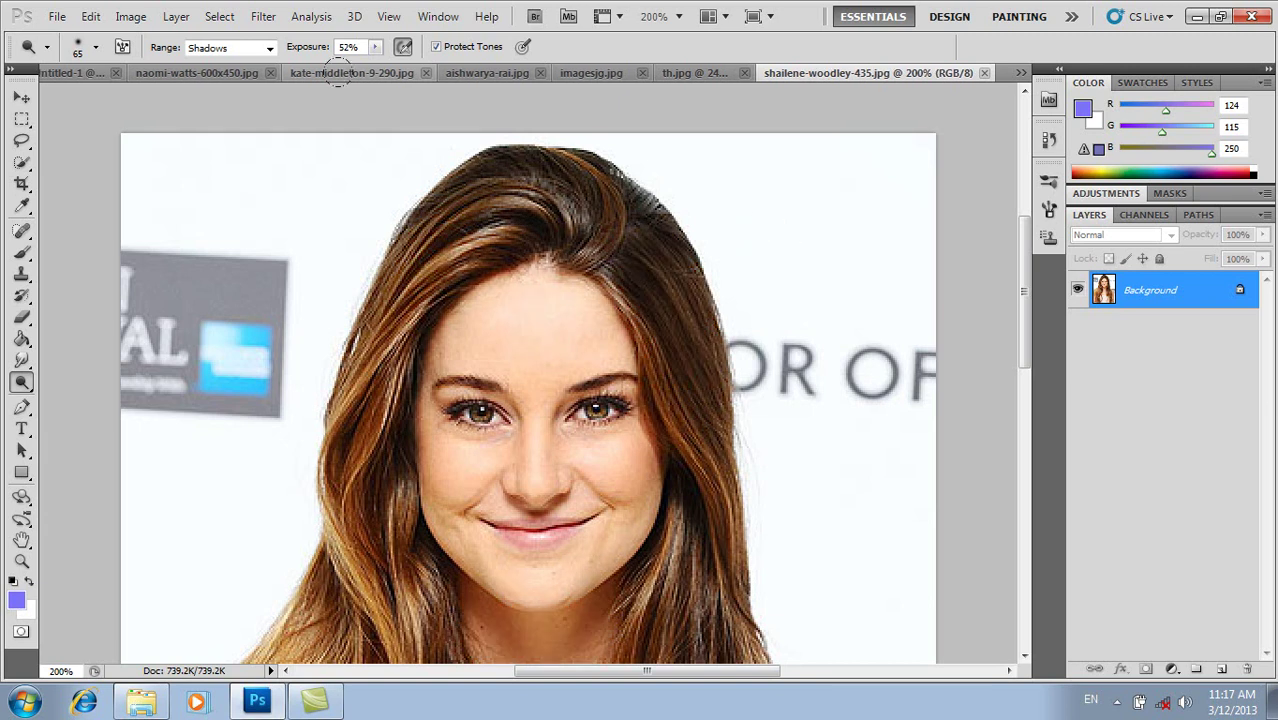
Set the Dodge range to Highlights and brighten the forehead, eyes, cheeks and mouth area of the face
left_click(270, 48)
left_click(270, 49)
left_click(270, 50)
left_click(207, 92)
mouse_move(503, 337)
left_mouse_down()
mouse_move(493, 300)
mouse_move(529, 295)
mouse_move(523, 327)
mouse_move(492, 300)
mouse_move(519, 319)
left_mouse_up()
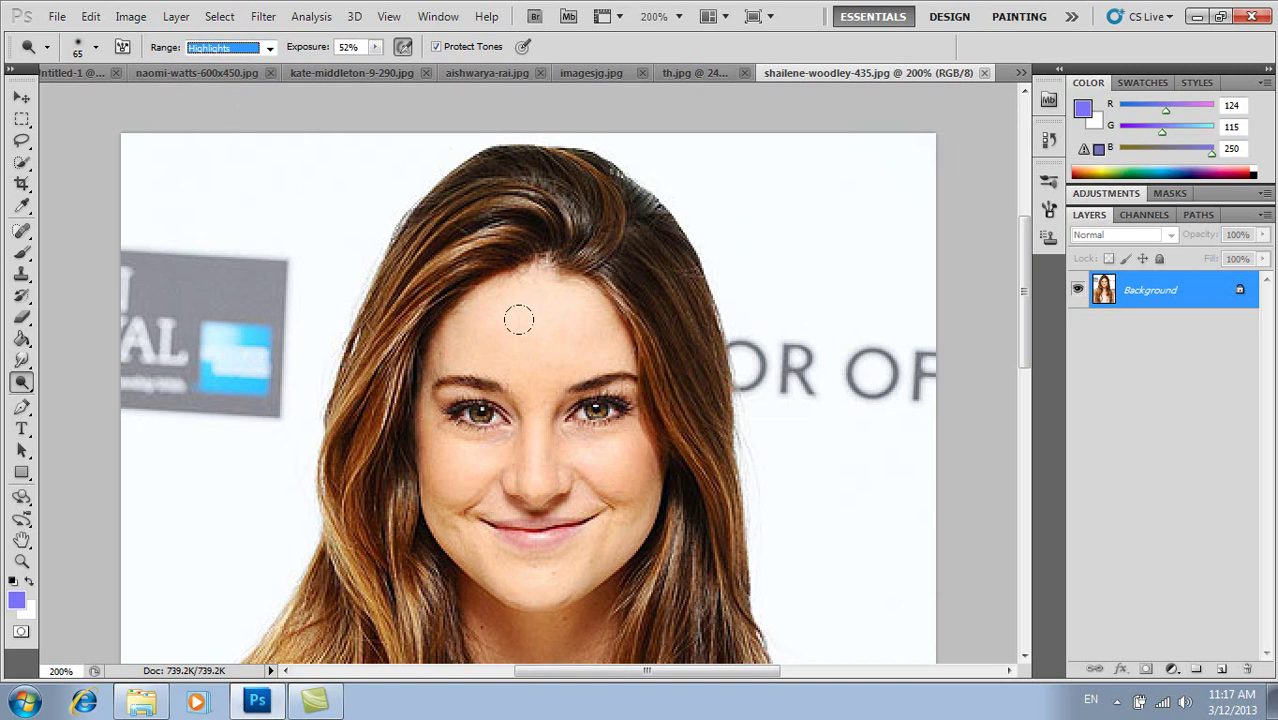
mouse_move(499, 297)
left_mouse_down()
mouse_move(509, 289)
mouse_move(532, 306)
mouse_move(577, 451)
mouse_move(564, 478)
mouse_move(473, 491)
mouse_move(425, 368)
mouse_move(433, 351)
mouse_move(430, 413)
mouse_move(452, 483)
mouse_move(665, 415)
mouse_move(600, 378)
mouse_move(573, 493)
mouse_move(535, 515)
mouse_move(422, 456)
mouse_move(663, 497)
left_mouse_up()
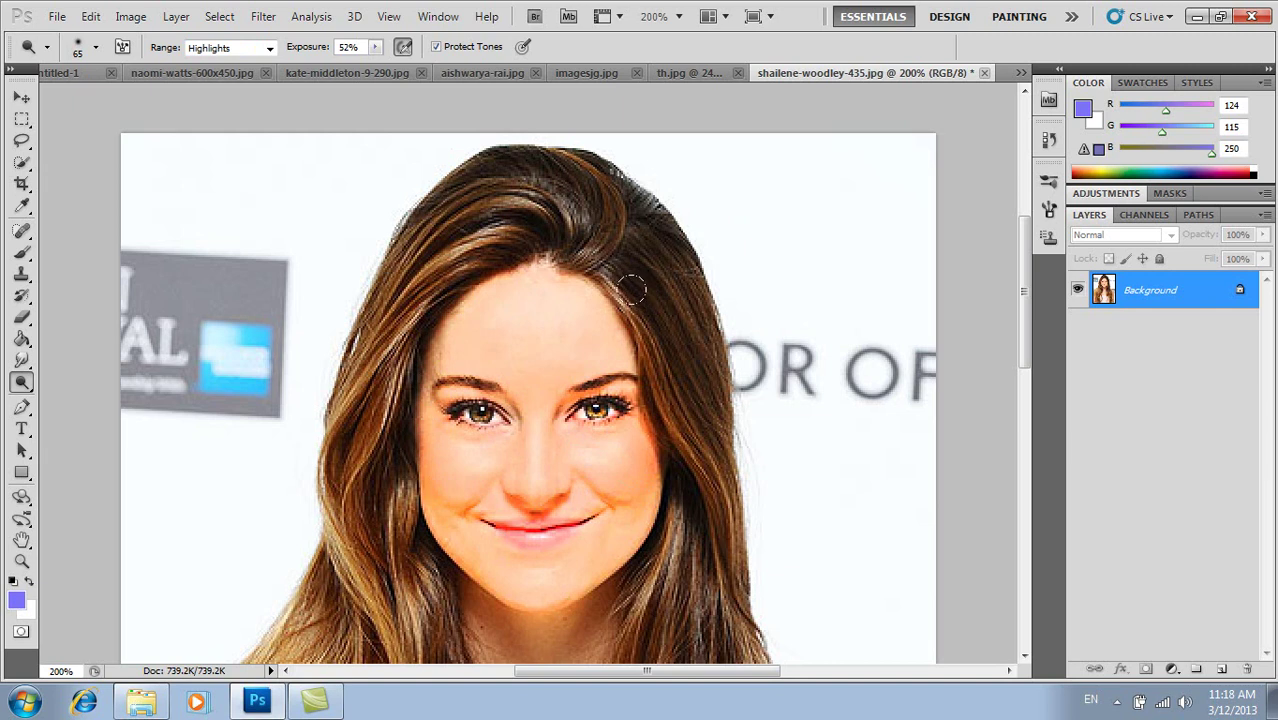
Brighten the highlights in the long hair on both sides of the face using the Dodge tool
mouse_move(1017, 289)
left_mouse_down()
mouse_move(1021, 345)
mouse_move(1023, 309)
left_mouse_up()
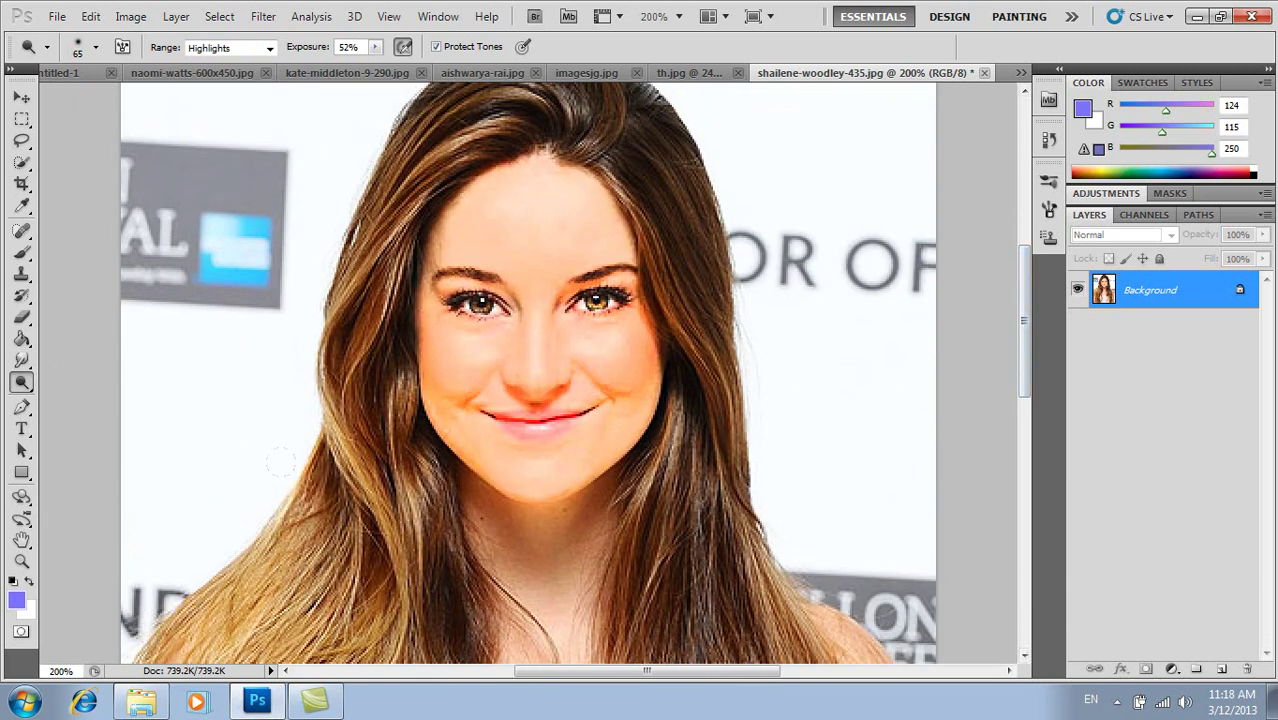
left_click_drag(300, 446, 271, 462)
mouse_move(308, 417)
left_mouse_down()
mouse_move(328, 312)
mouse_move(371, 212)
mouse_move(328, 238)
mouse_move(346, 156)
mouse_move(422, 93)
left_mouse_up()
mouse_move(348, 188)
left_mouse_down()
mouse_move(324, 300)
mouse_move(398, 512)
left_mouse_up()
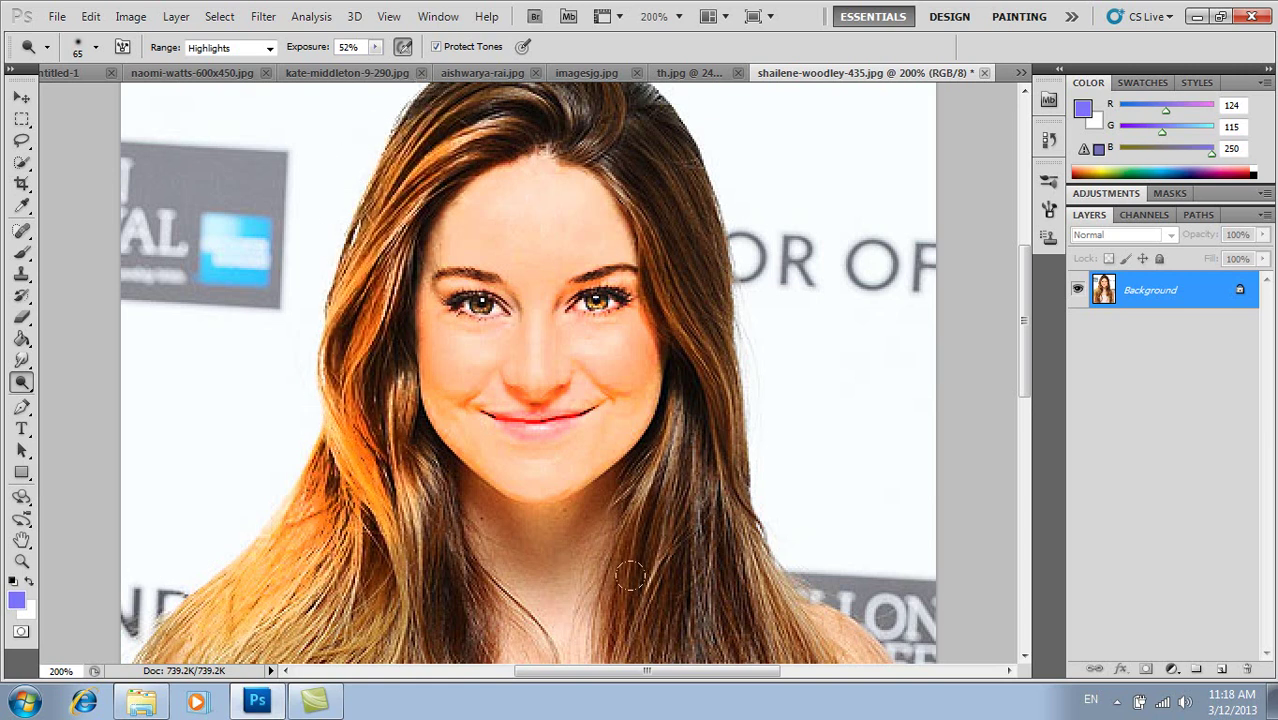
mouse_move(650, 177)
left_mouse_down()
mouse_move(675, 313)
mouse_move(665, 473)
mouse_move(675, 409)
mouse_move(661, 500)
mouse_move(613, 584)
left_mouse_up()
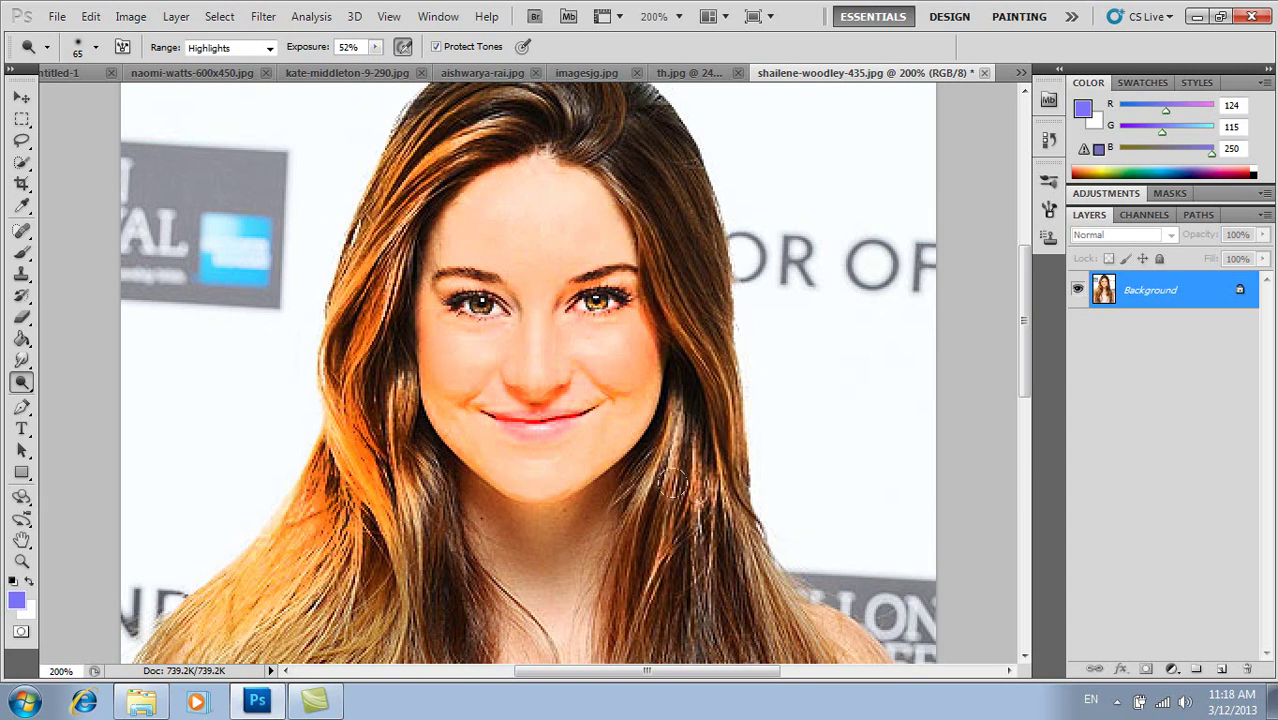